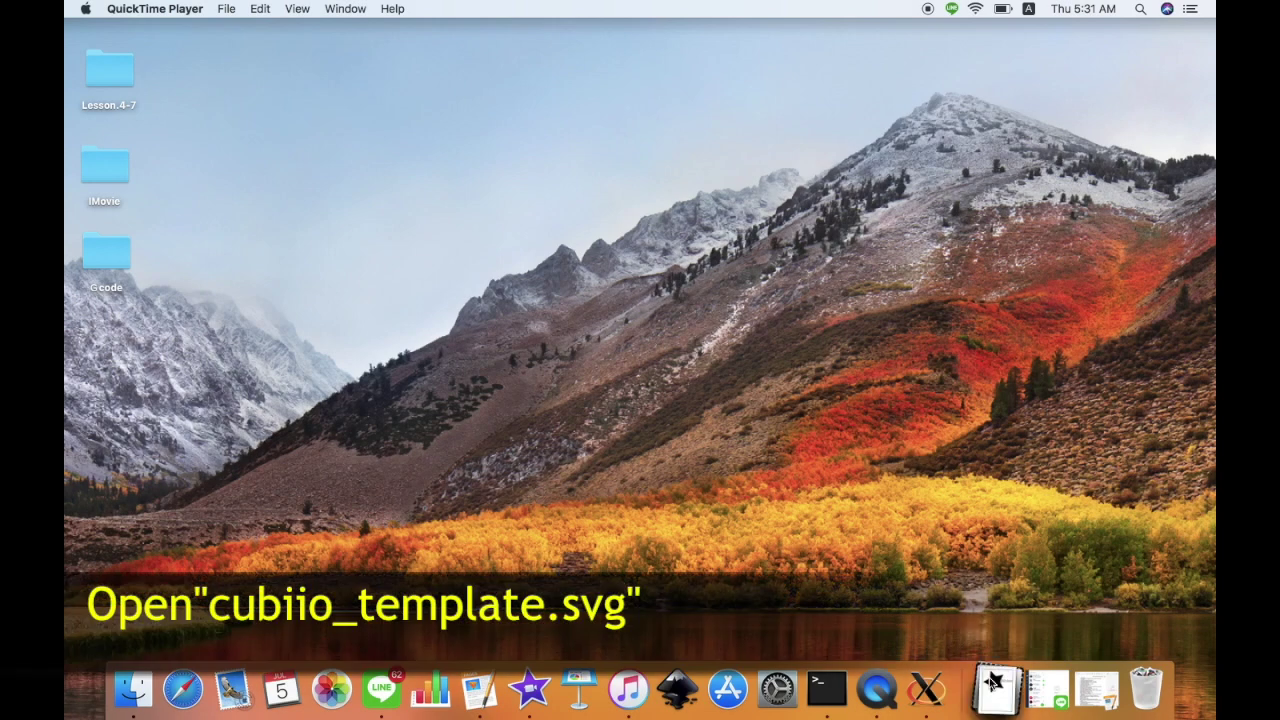
- Fan out the Downloads stack in the Dock to reveal cubiio_template.svg
{"action": "left_click", "coordinate": [993, 682]}
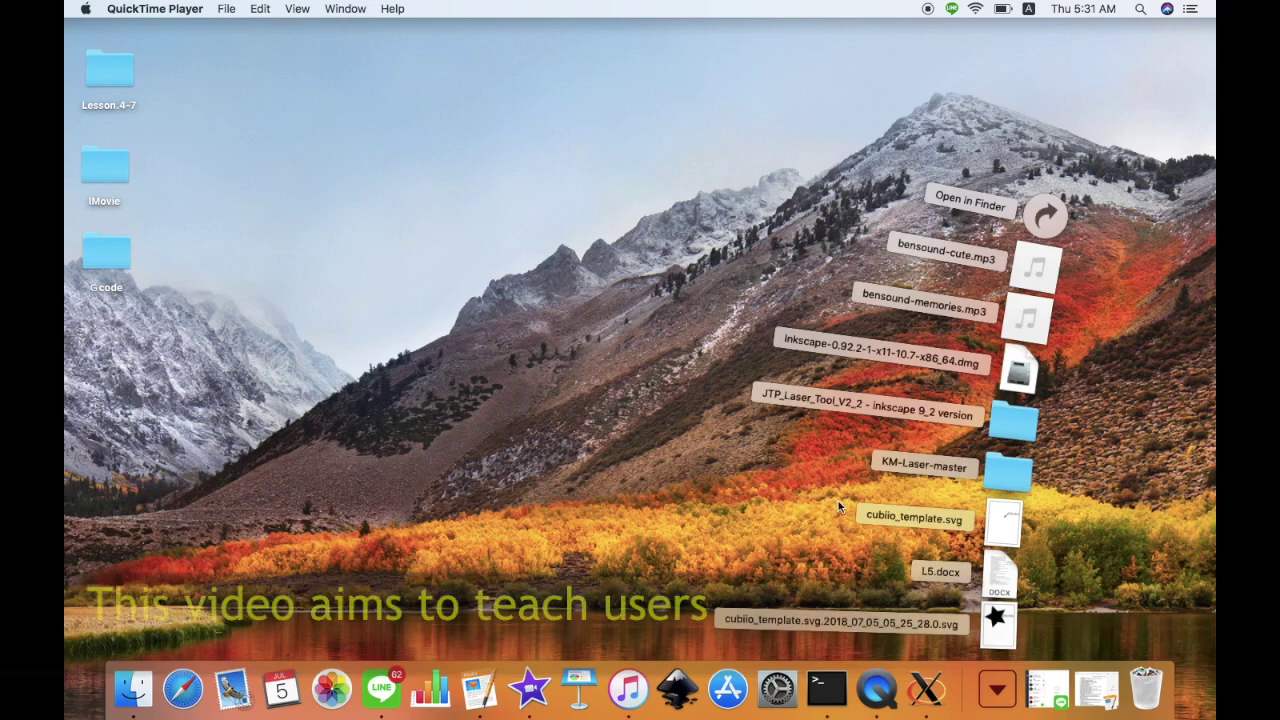
- Open cubiio_template.svg in Inkscape and maximize the window to full screen
{"action": "left_click", "coordinate": [1000, 525]}
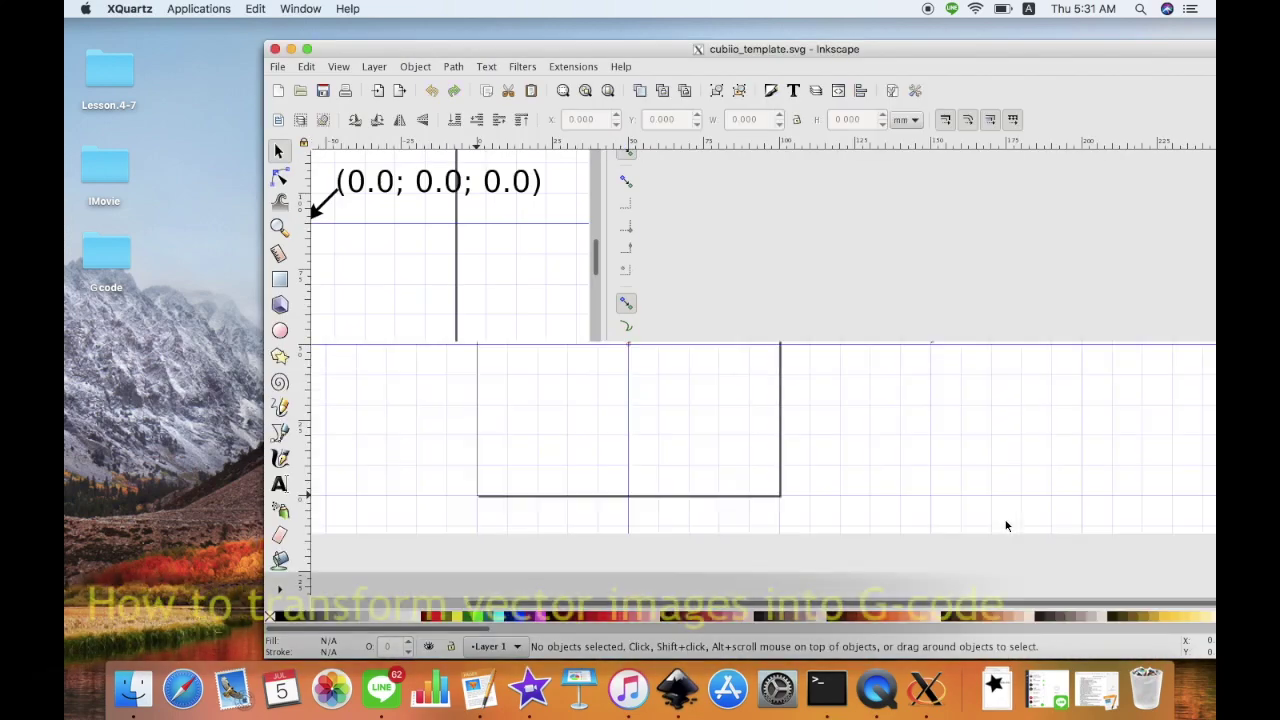
{"action": "left_click", "coordinate": [308, 50]}
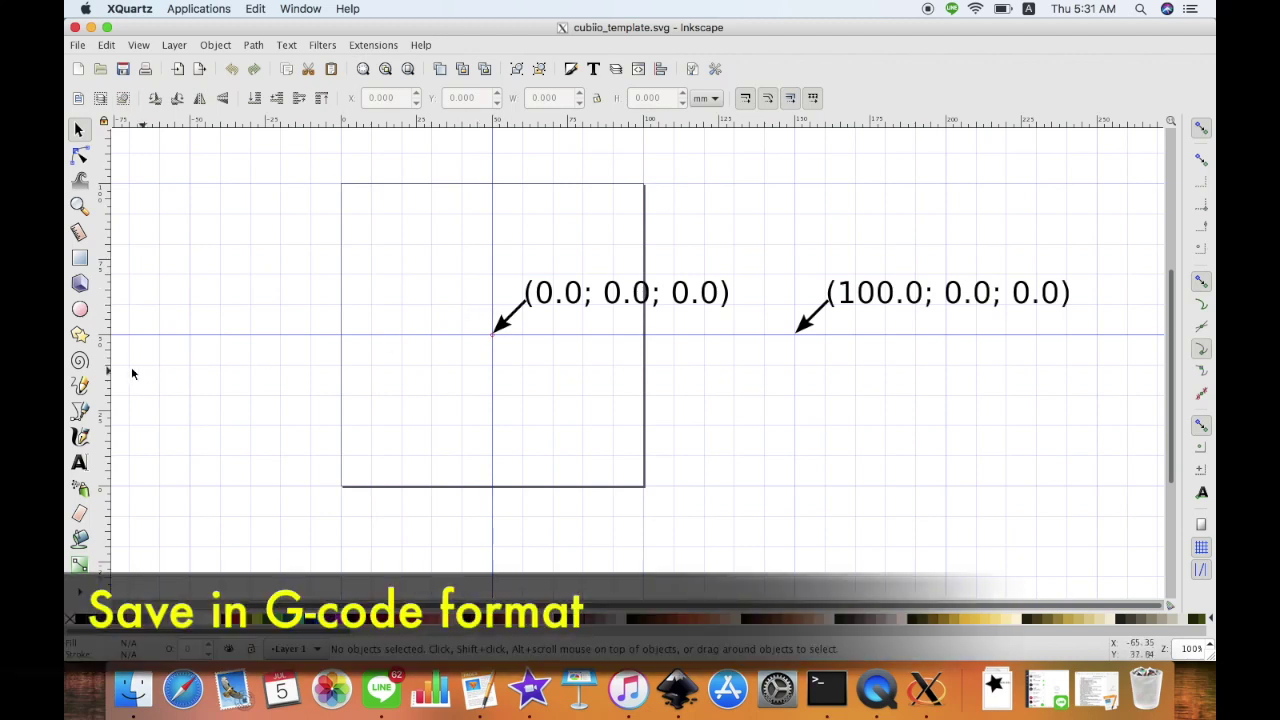
{"action": "left_click", "coordinate": [80, 336]}
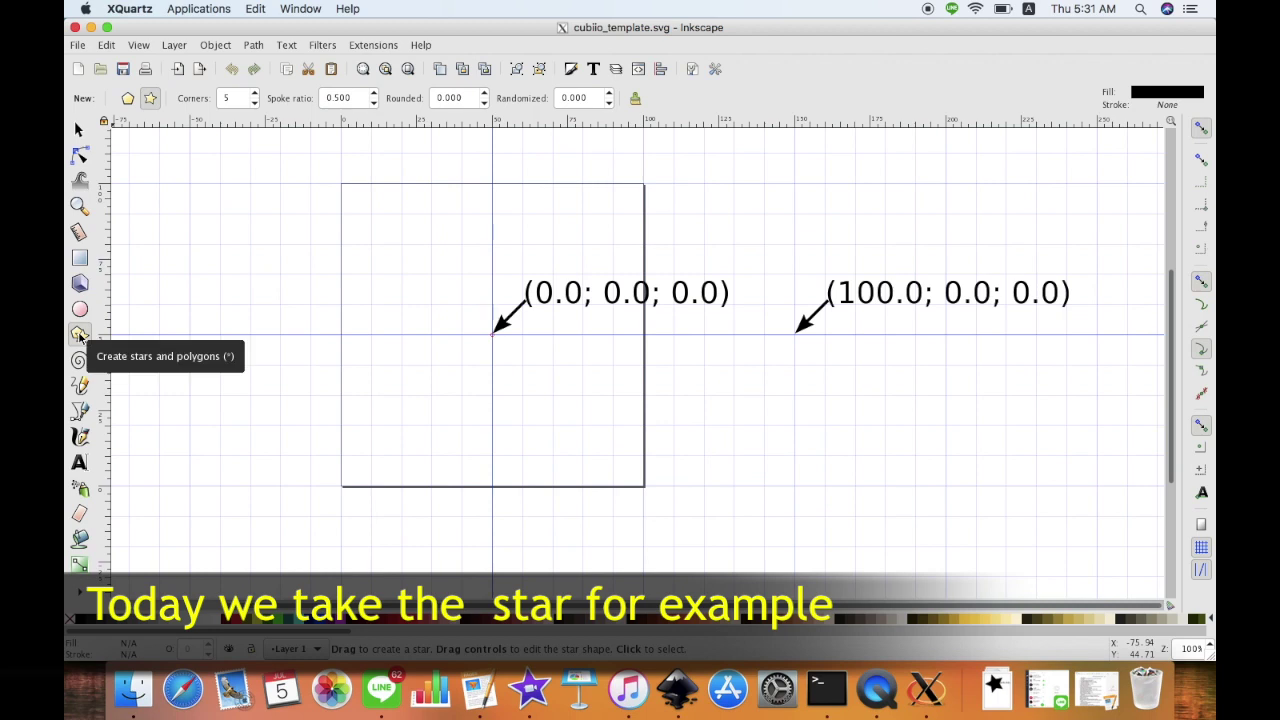
- Draw a five-pointed star, about 66.0 × 68.5 mm, inside the template square
{"action": "left_click_drag", "start_coordinate": [461, 304], "coordinate": [551, 362]}
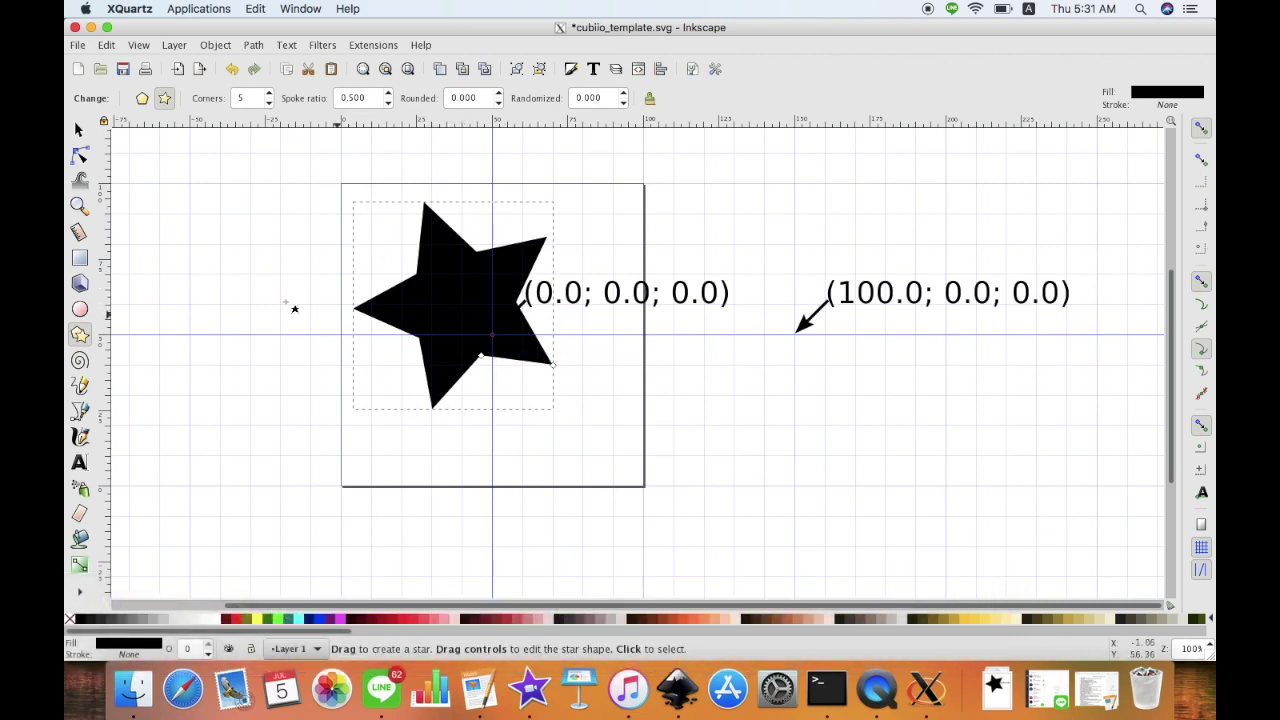
{"action": "left_click", "coordinate": [79, 130]}
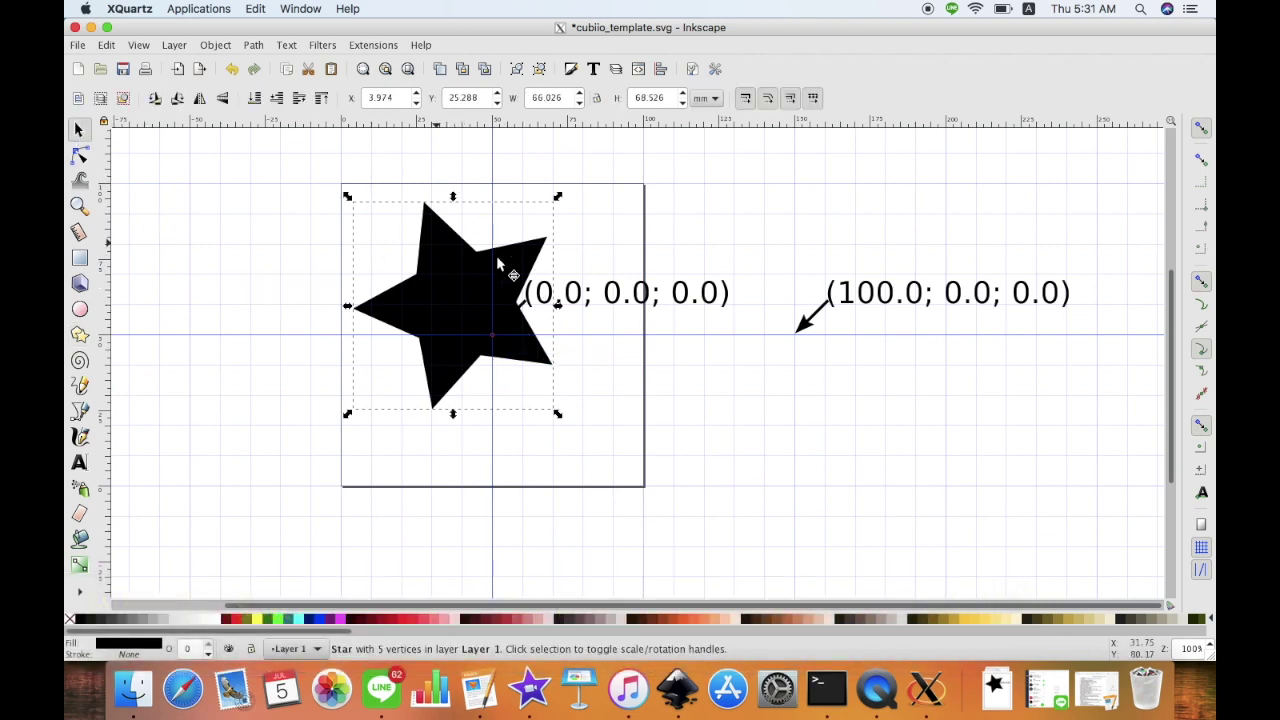
{"action": "left_click", "coordinate": [215, 45]}
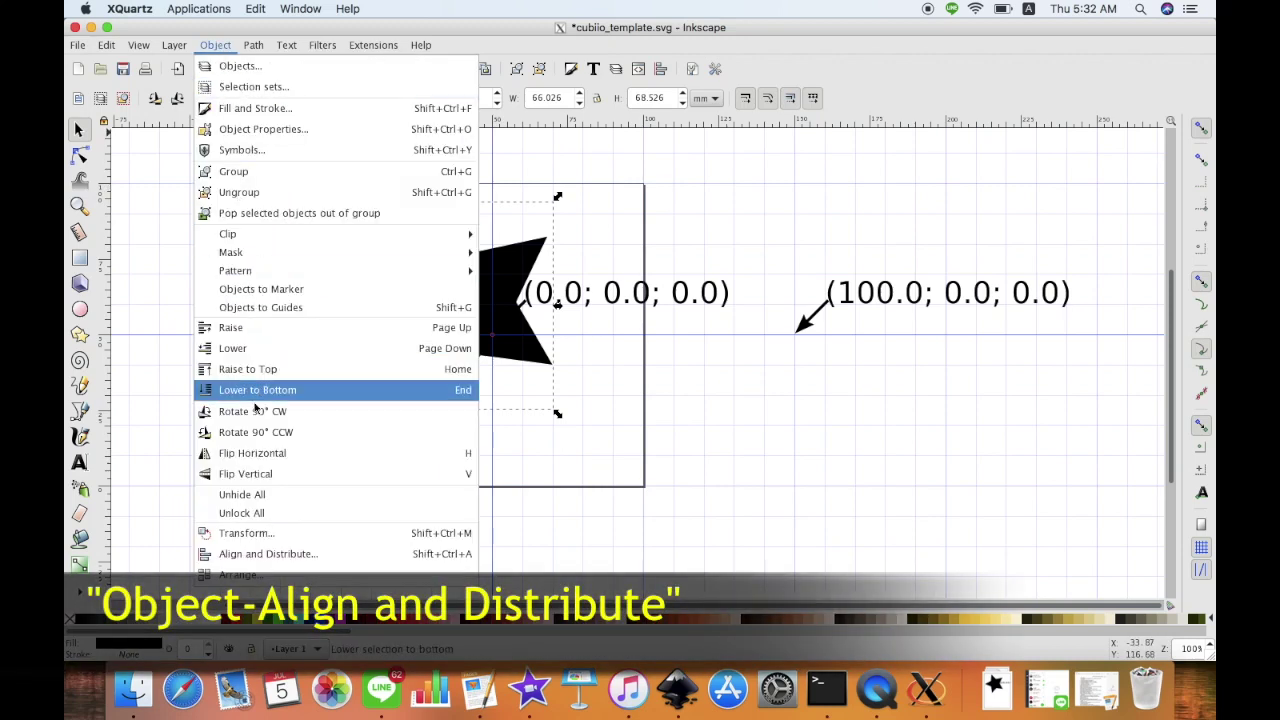
- Center the star on the page both ways, relative to Page, landing at X 16.987, Y 15.737
{"action": "left_click", "coordinate": [263, 553]}
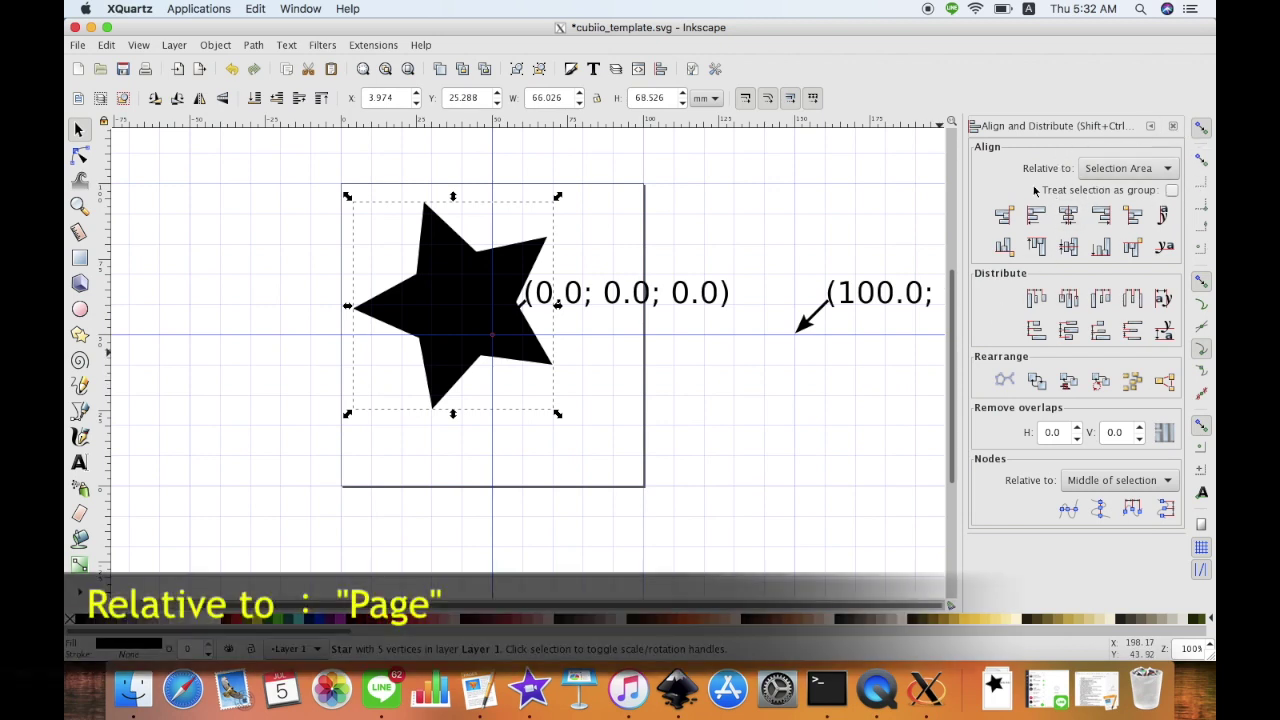
{"action": "left_click", "coordinate": [1157, 169]}
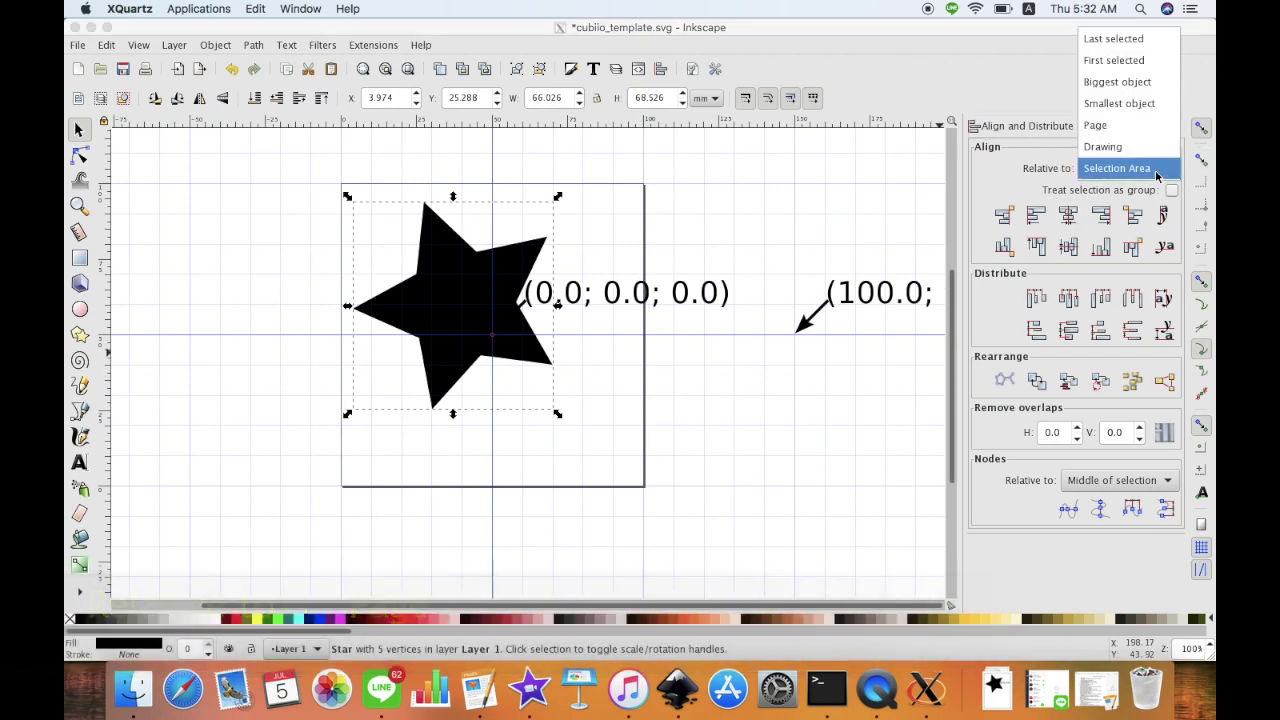
{"action": "left_click", "coordinate": [1117, 127]}
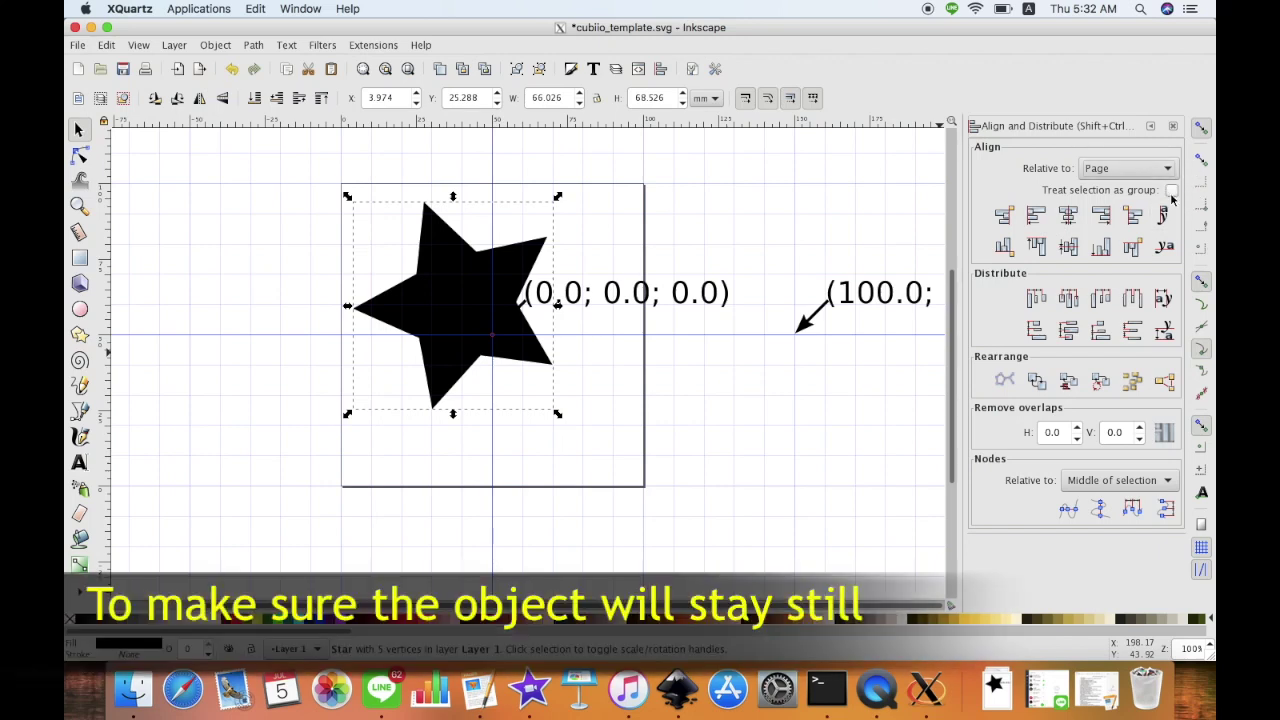
{"action": "left_click", "coordinate": [1070, 215]}
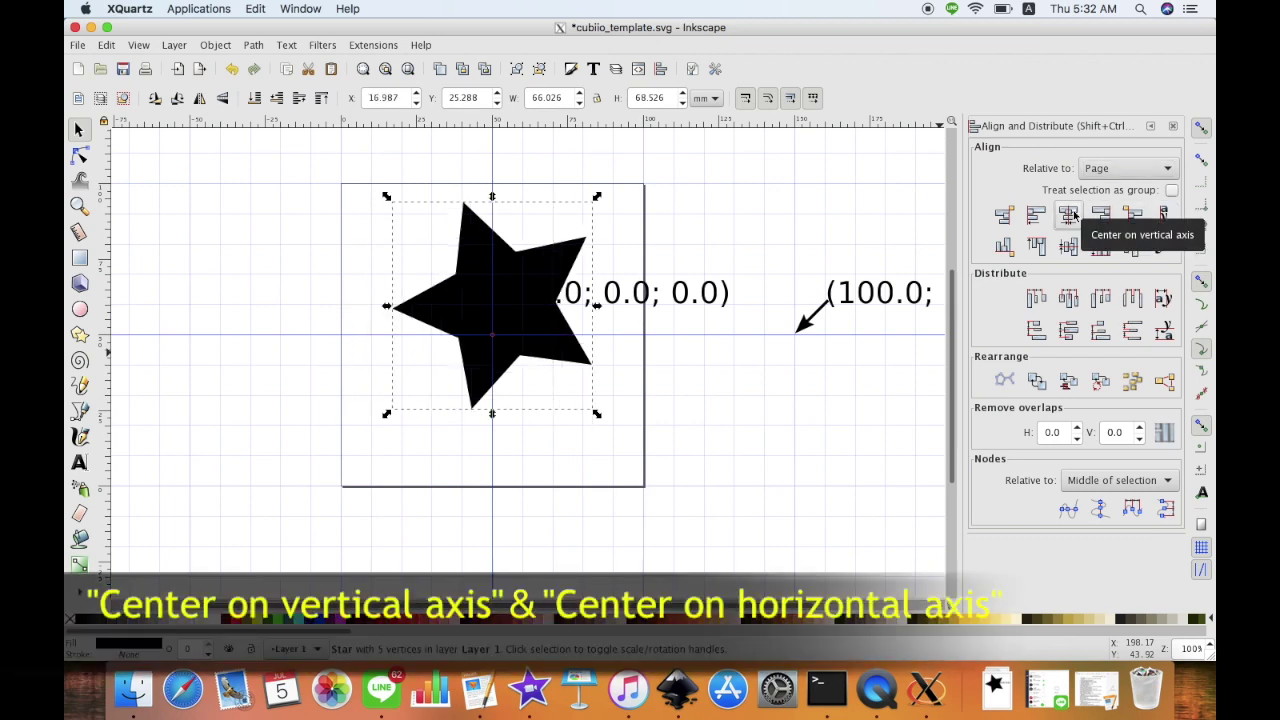
{"action": "left_click", "coordinate": [1068, 246]}
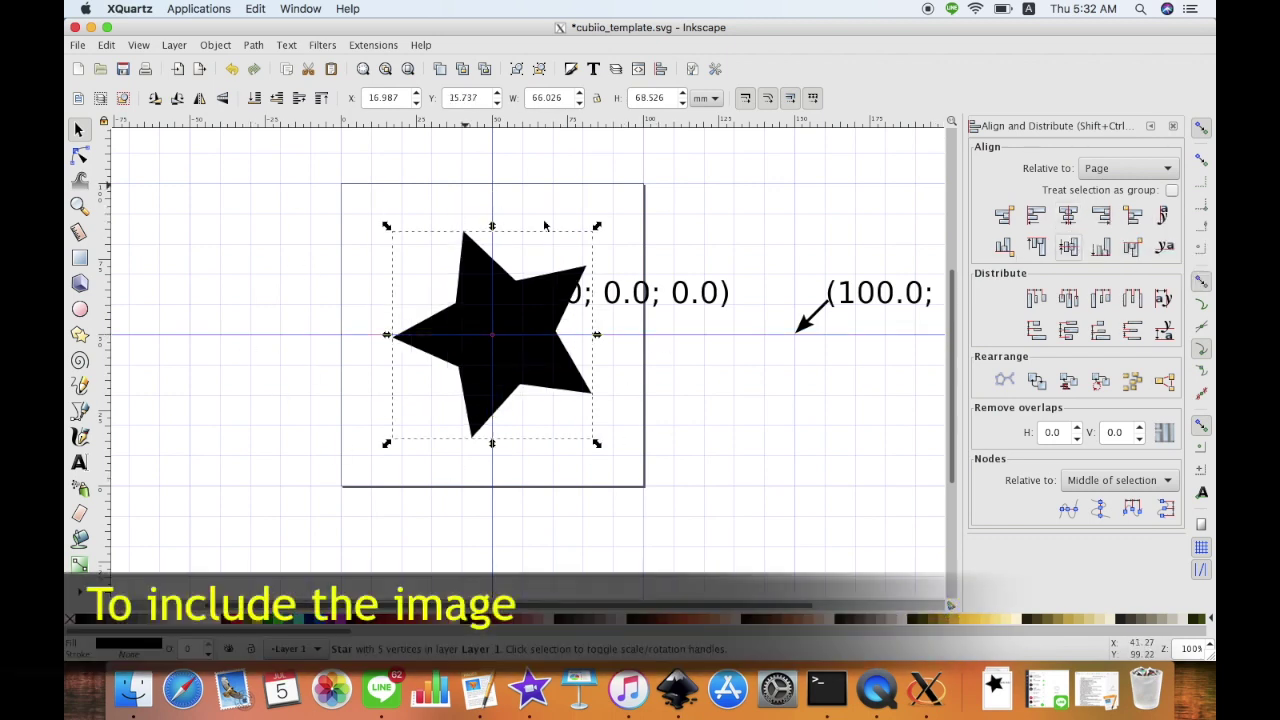
{"action": "left_click", "coordinate": [1173, 126]}
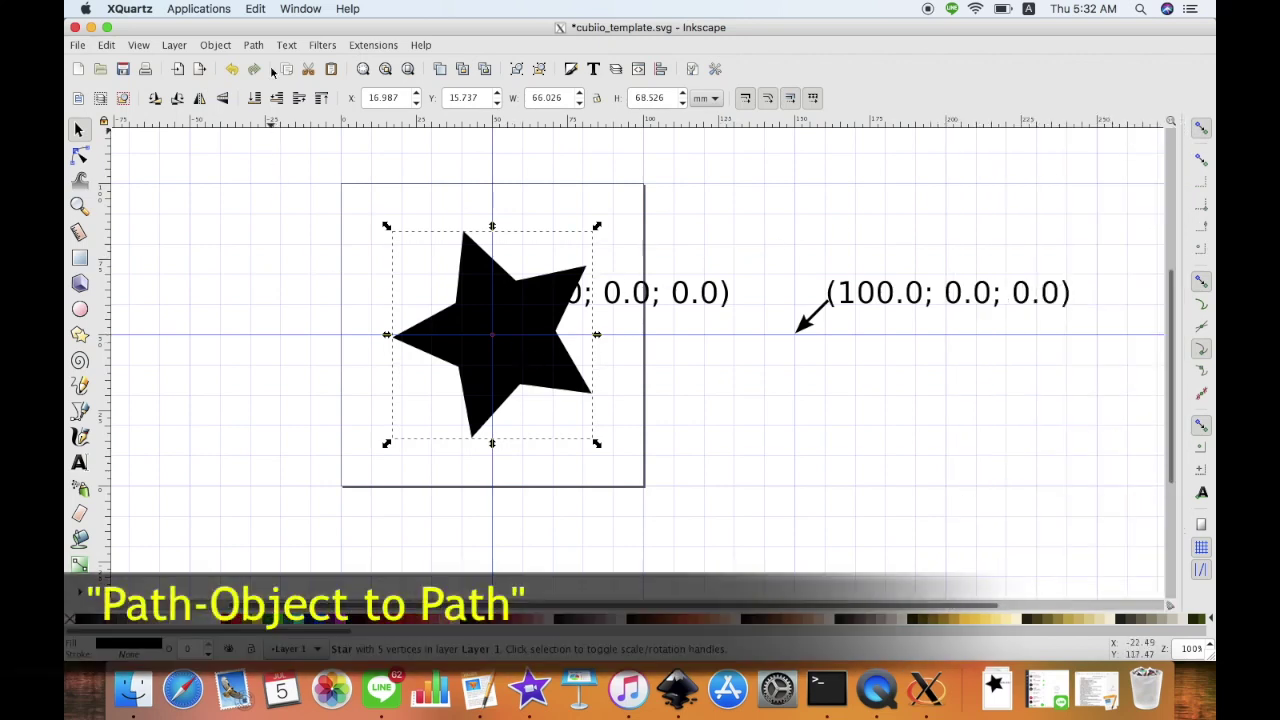
{"action": "left_click", "coordinate": [262, 48]}
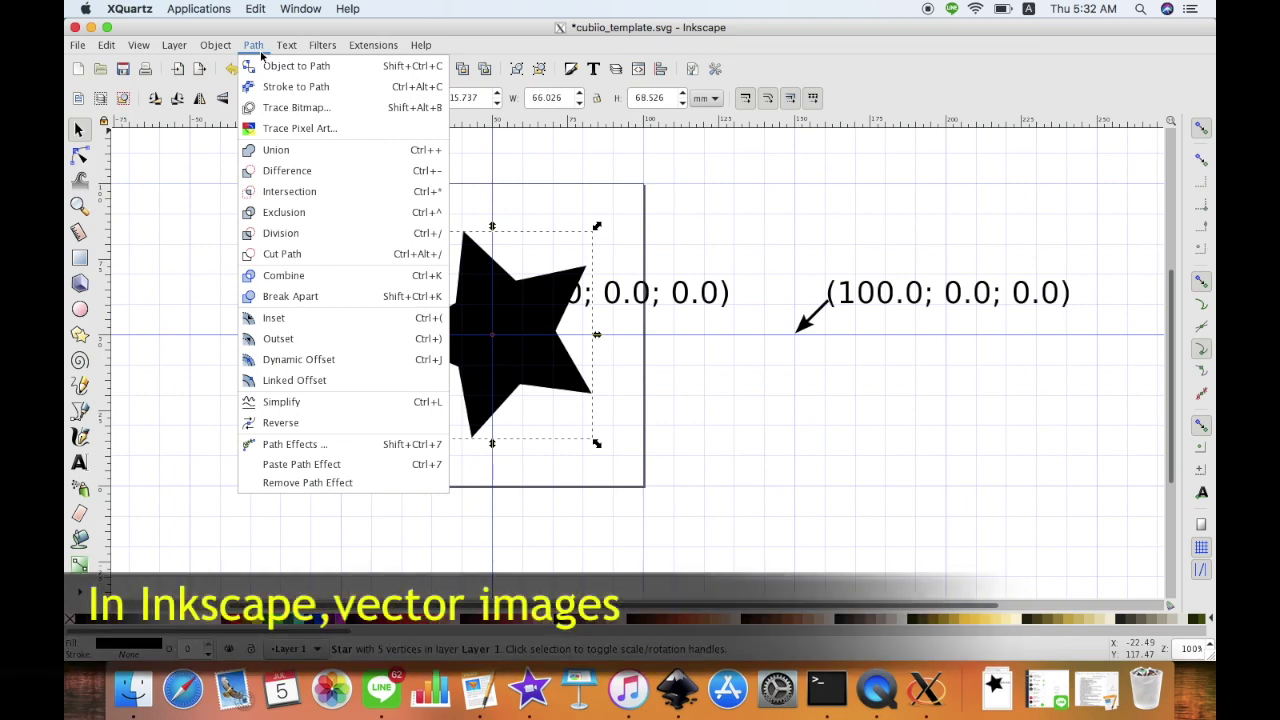
- Convert the star object into an ordinary 10-node path
{"action": "left_click", "coordinate": [264, 66]}
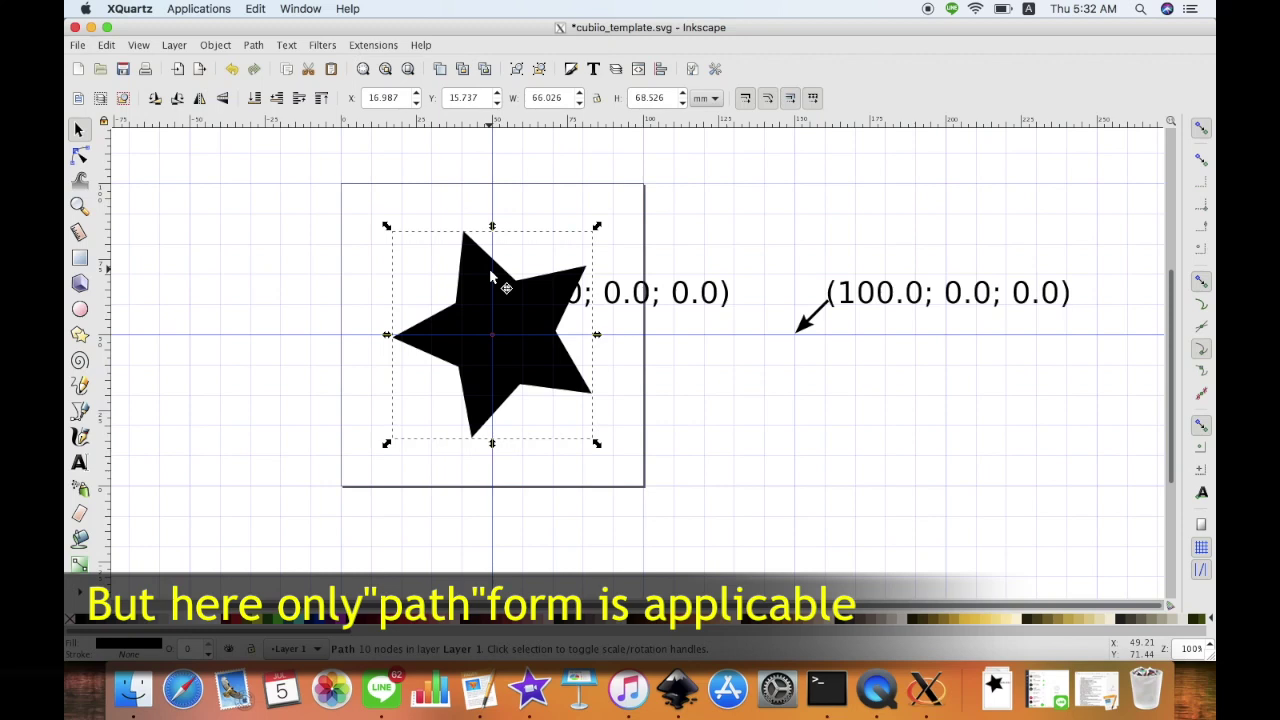
{"action": "left_click", "coordinate": [215, 45]}
{"action": "left_click", "coordinate": [232, 110]}
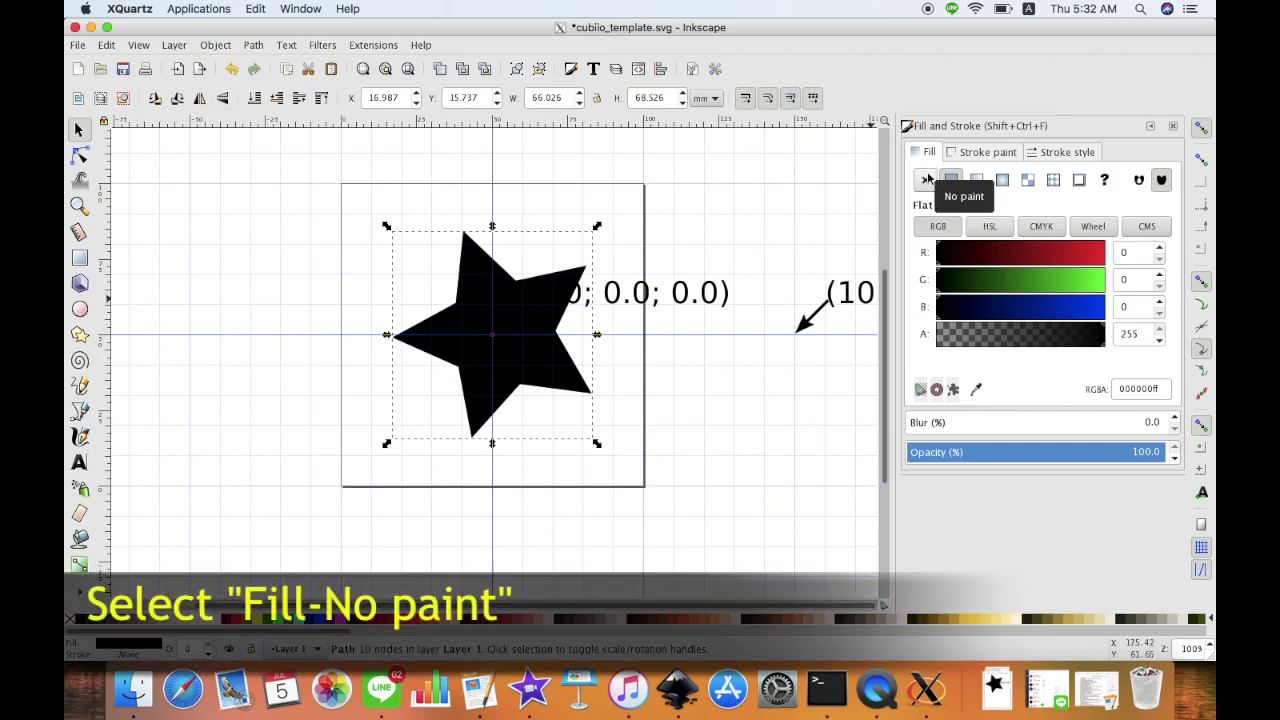
- Make the star an outline: no fill and a flat black stroke (000000ff)
{"action": "left_click", "coordinate": [926, 179]}
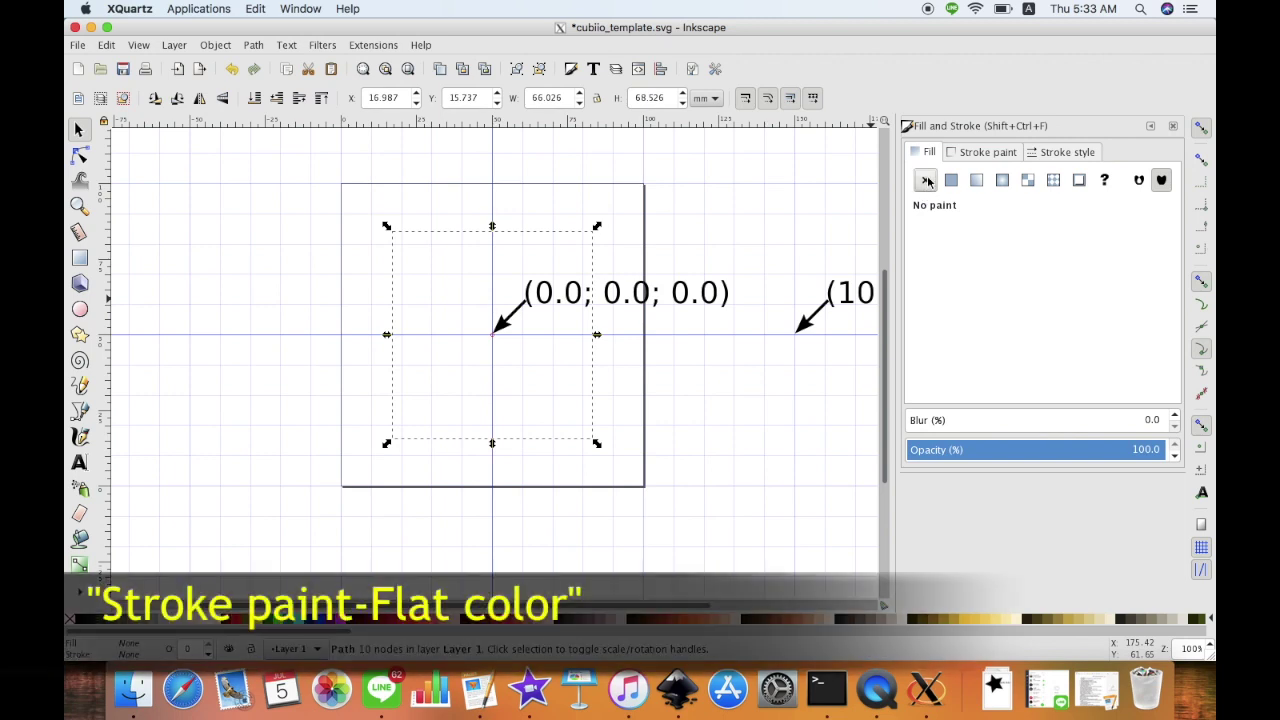
{"action": "left_click", "coordinate": [951, 152]}
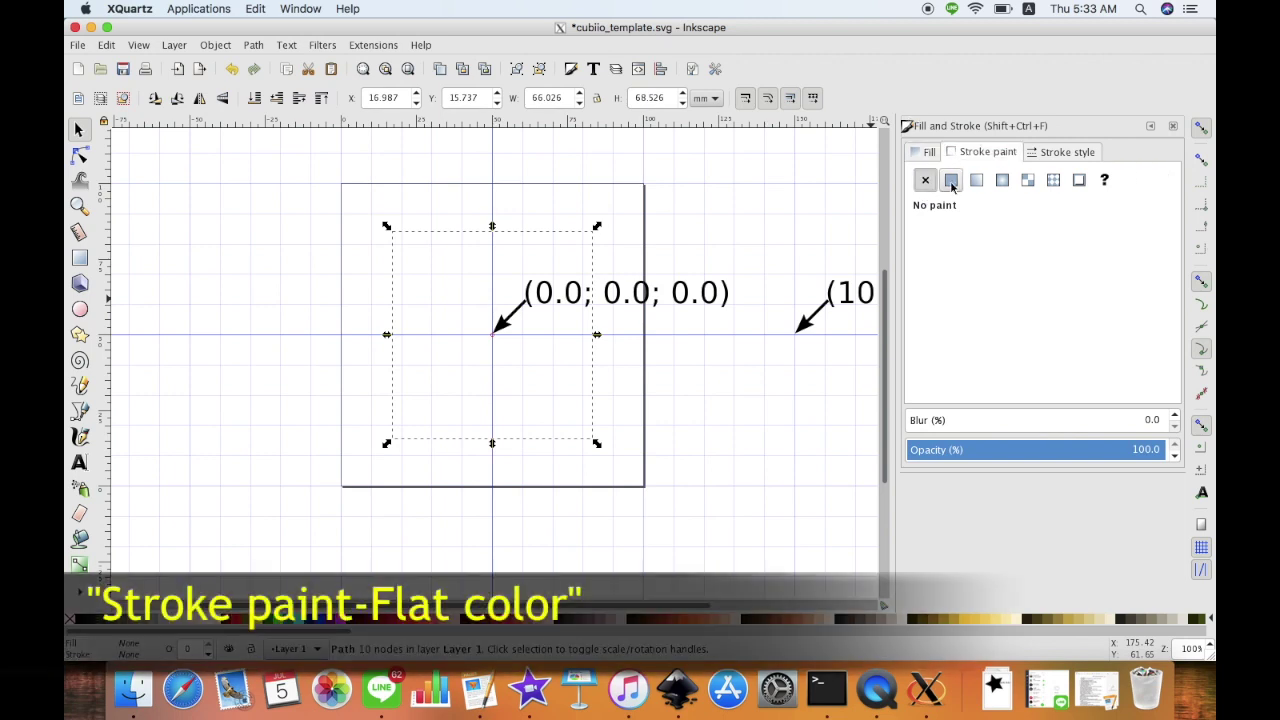
{"action": "left_click", "coordinate": [951, 180]}
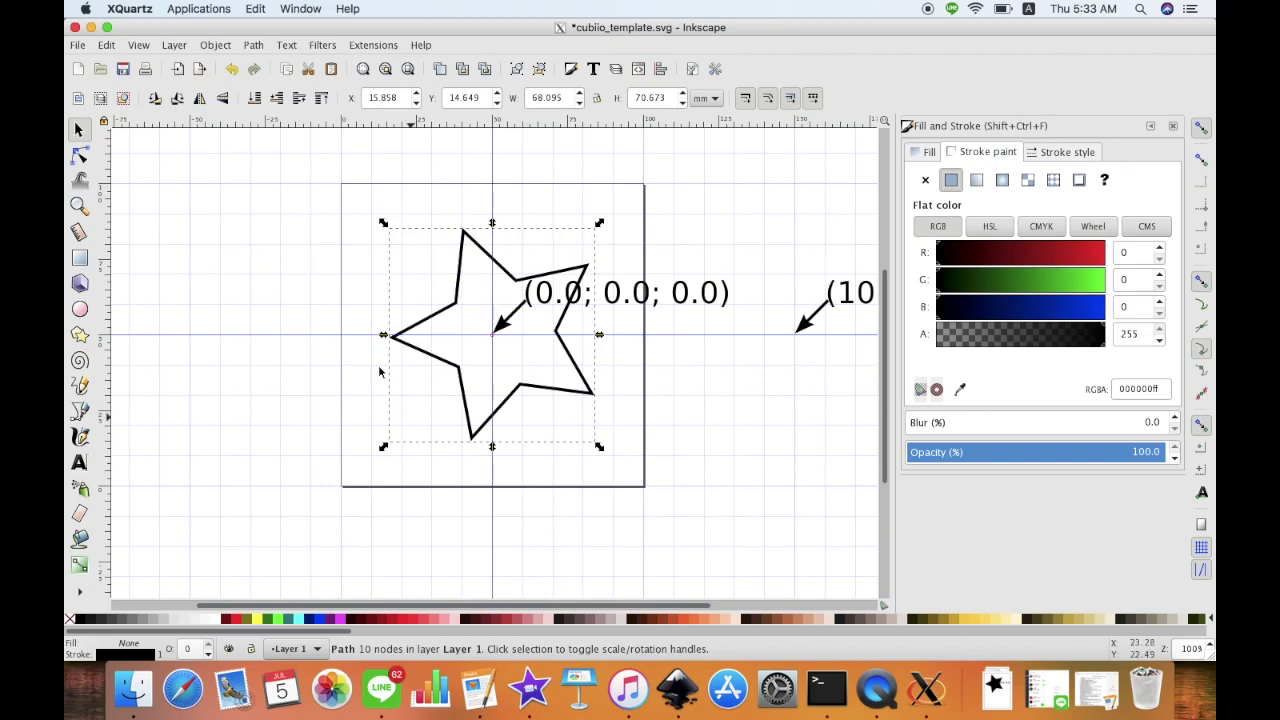
{"action": "left_click", "coordinate": [1174, 126]}
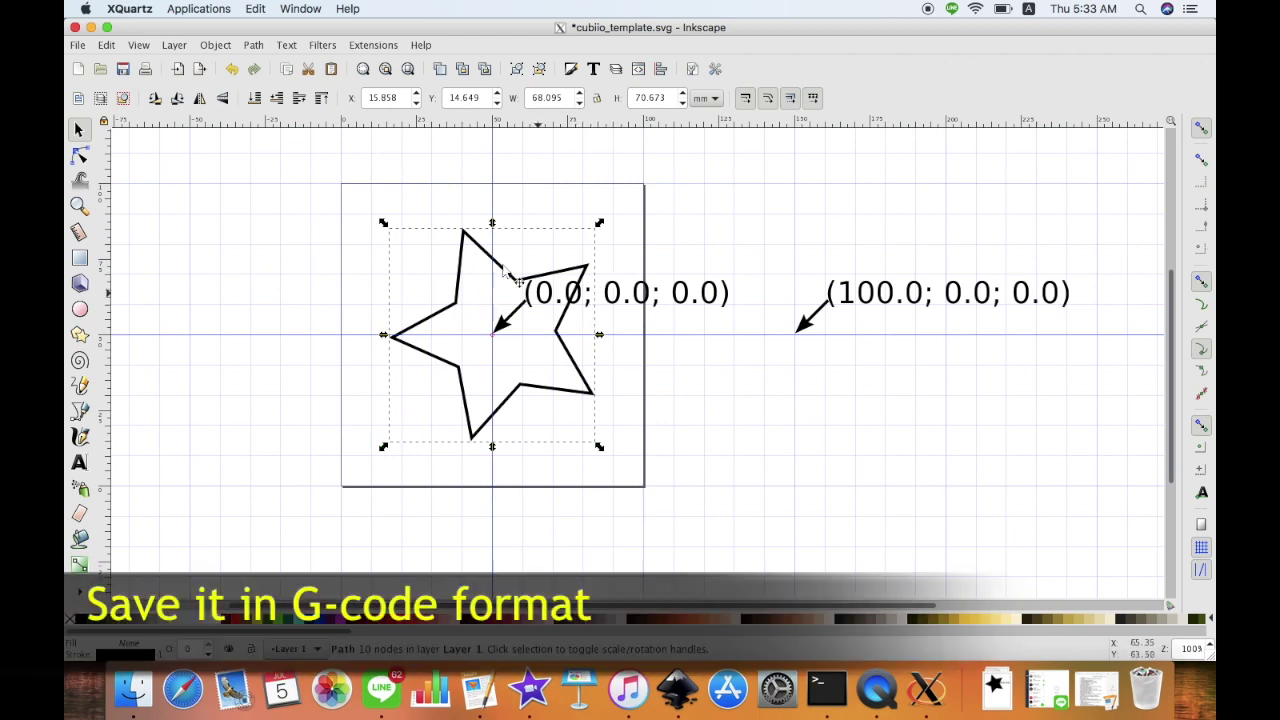
- Set the J Tech Photonics Laser Tool to travel speed 600, laser speed 600, power 255
{"action": "left_click", "coordinate": [372, 46]}
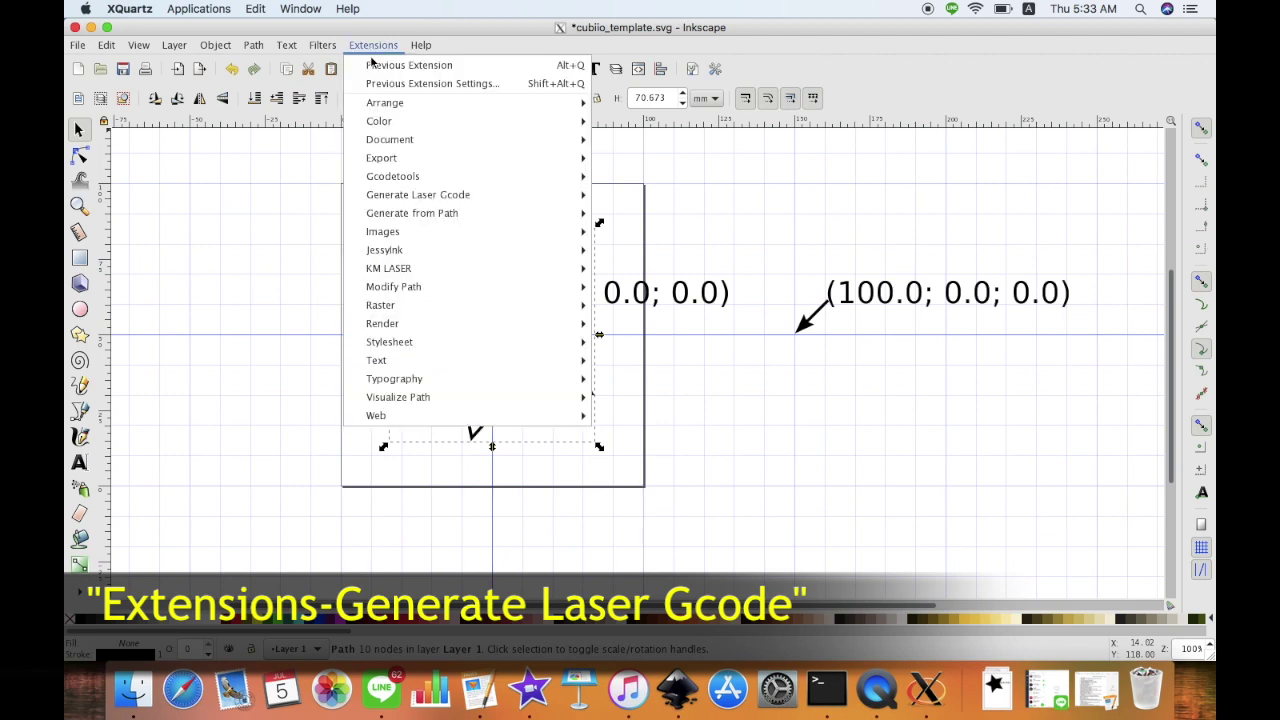
{"action": "mouse_move", "coordinate": [418, 195]}
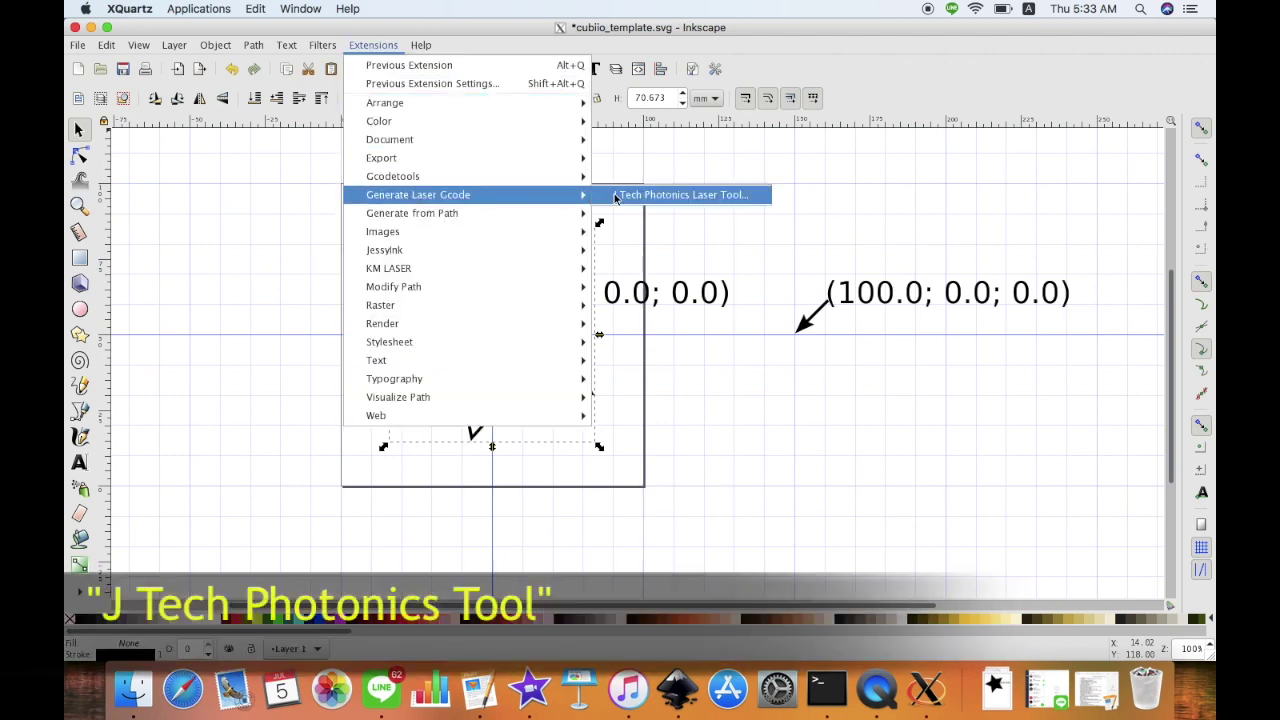
{"action": "left_click", "coordinate": [615, 196]}
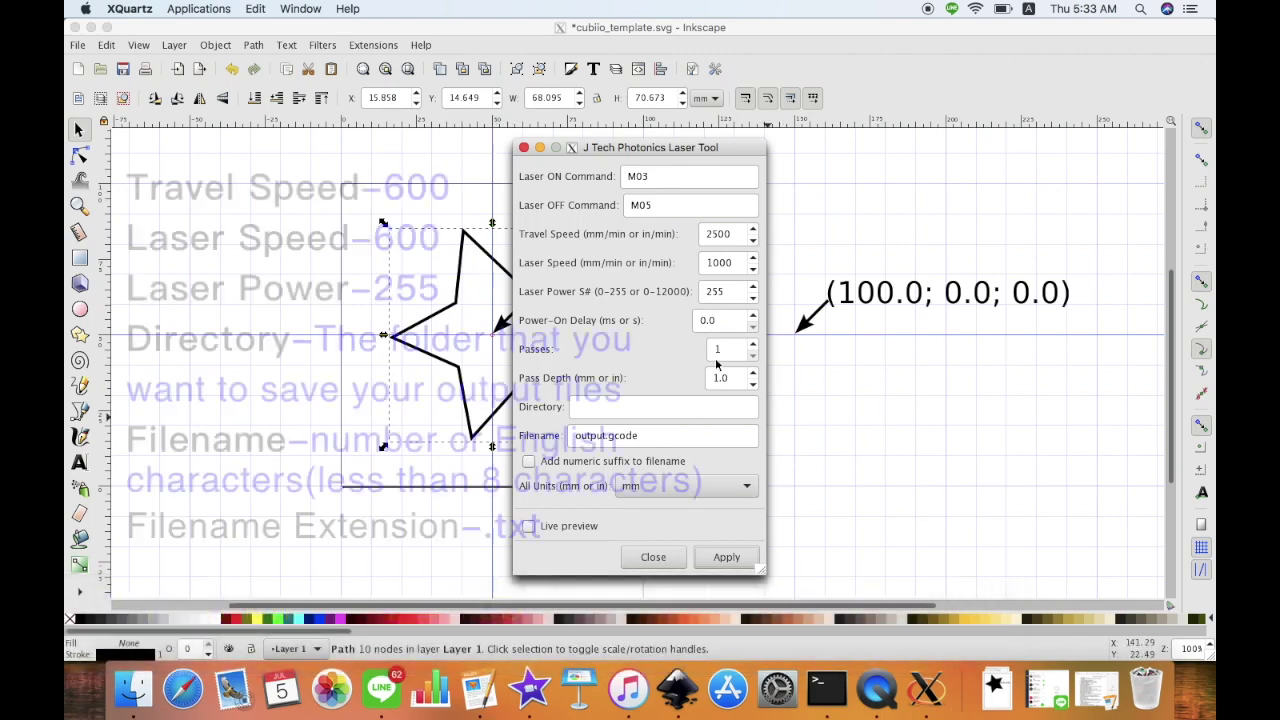
{"action": "left_click", "coordinate": [733, 234]}
{"action": "type", "text": "600"}
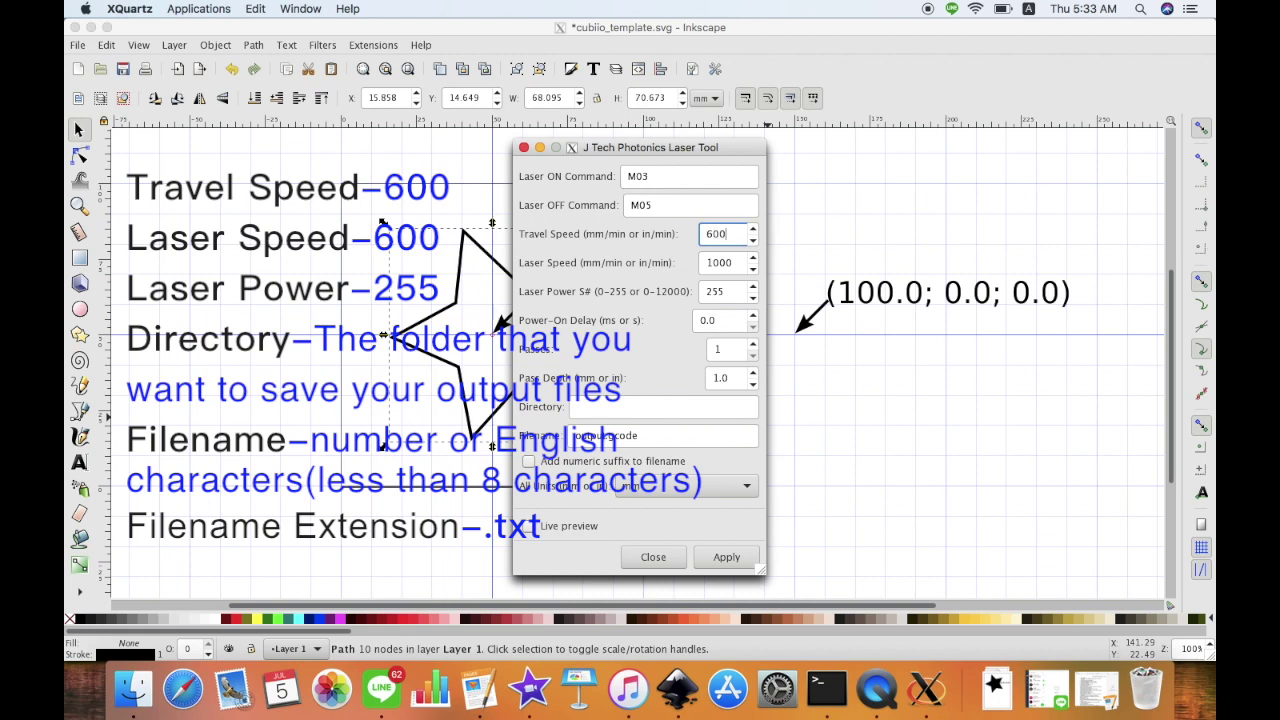
{"action": "left_click", "coordinate": [731, 262]}
{"action": "type", "text": "600"}
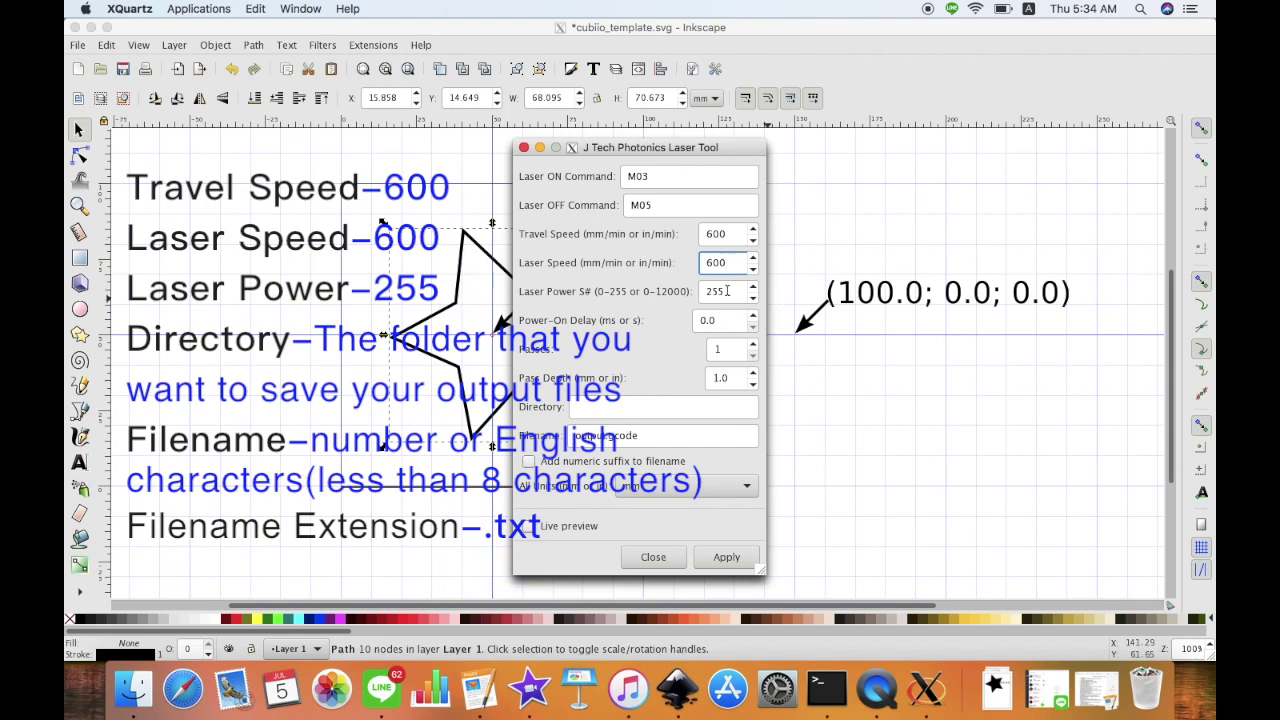
{"action": "left_click", "coordinate": [727, 290]}
{"action": "left_click", "coordinate": [645, 407]}
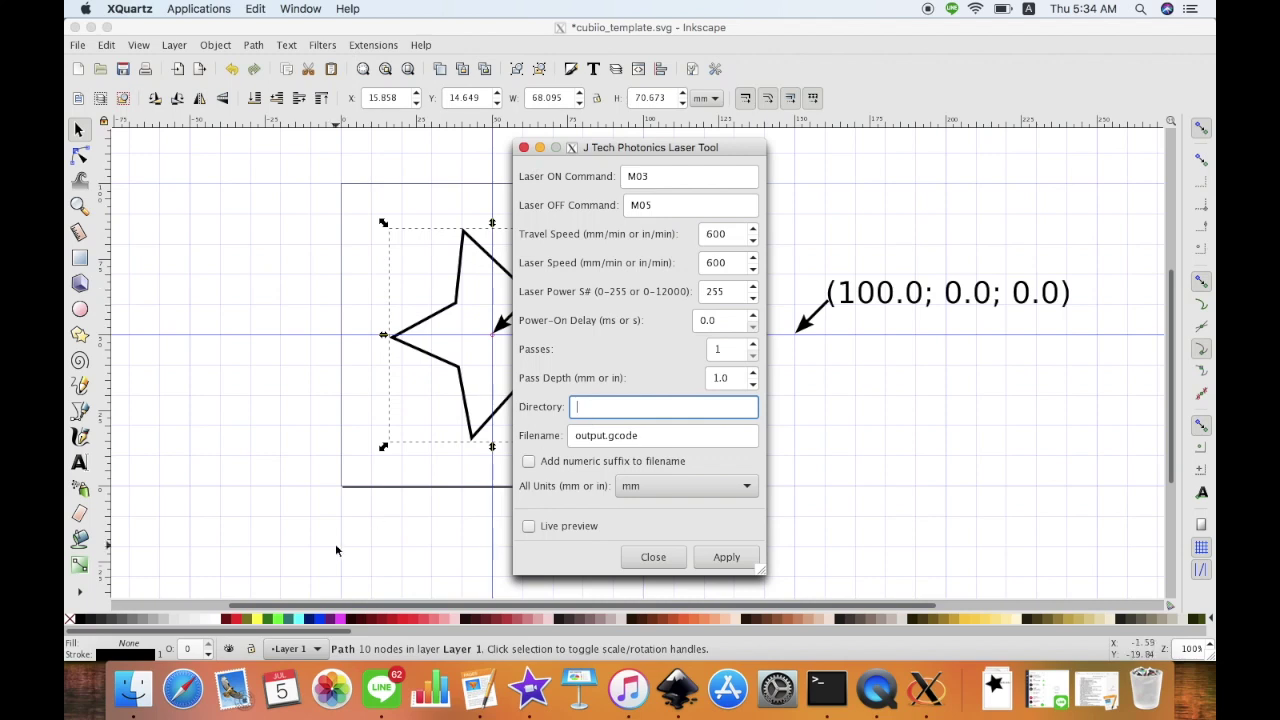
{"action": "left_click", "coordinate": [131, 686]}
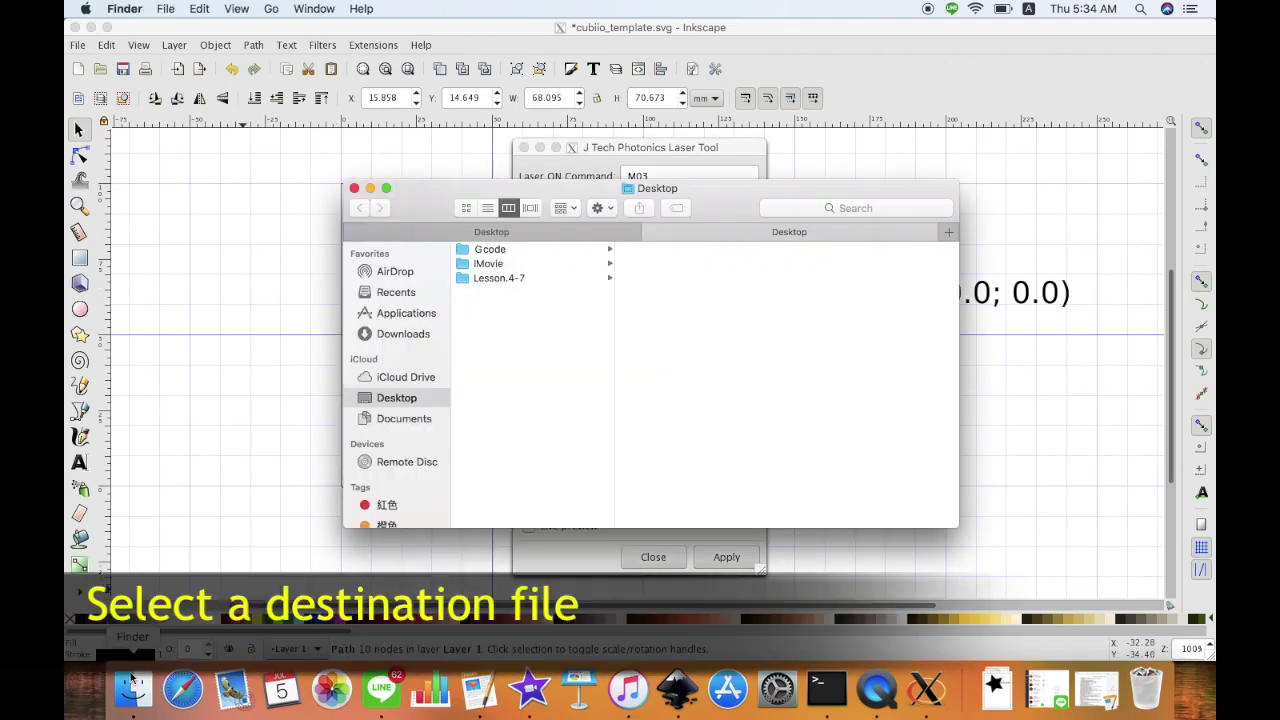
- Copy the full pathname of the Desktop's Gcode folder in Finder
{"action": "left_click", "coordinate": [490, 250]}
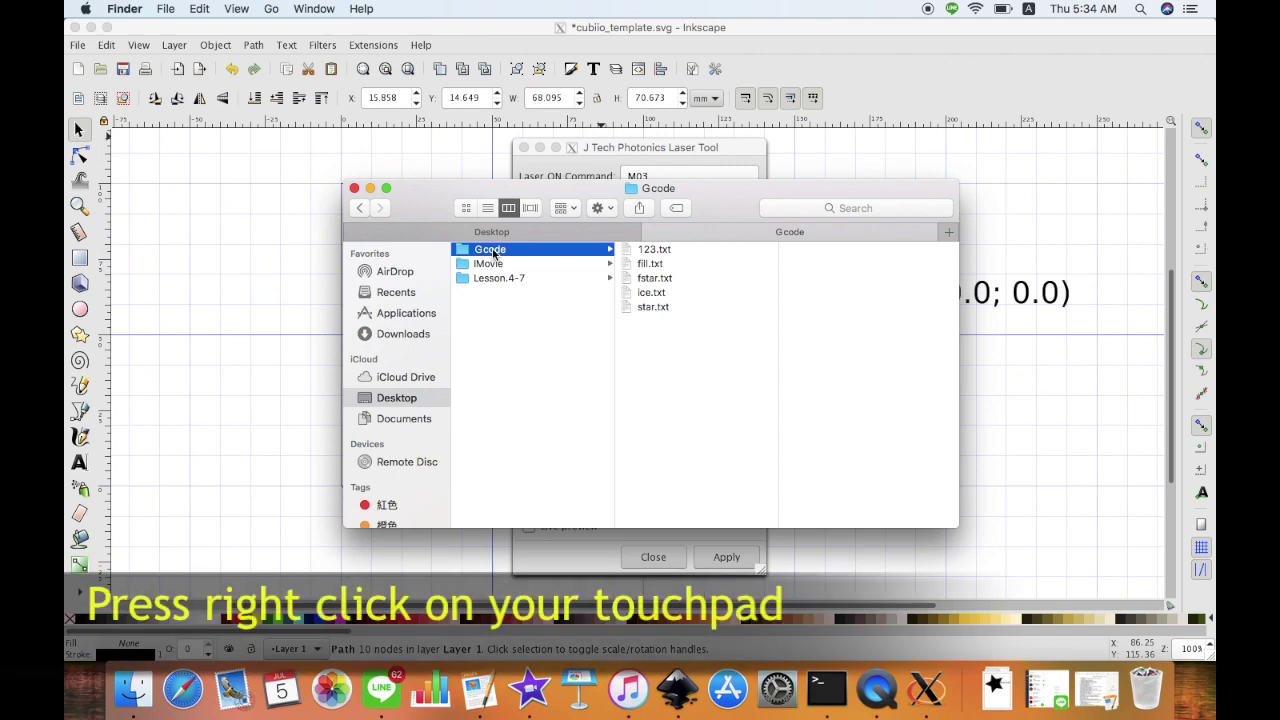
{"action": "right_click", "coordinate": [493, 254]}
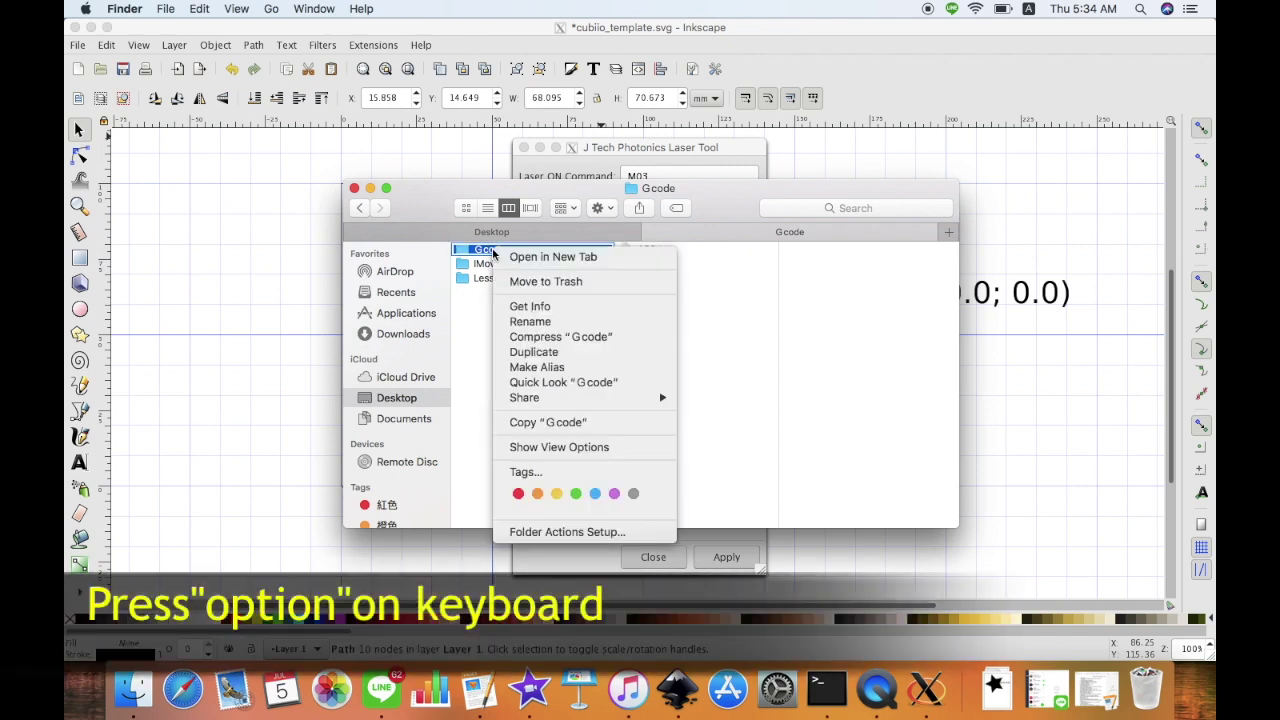
{"action": "key", "text": "alt"}
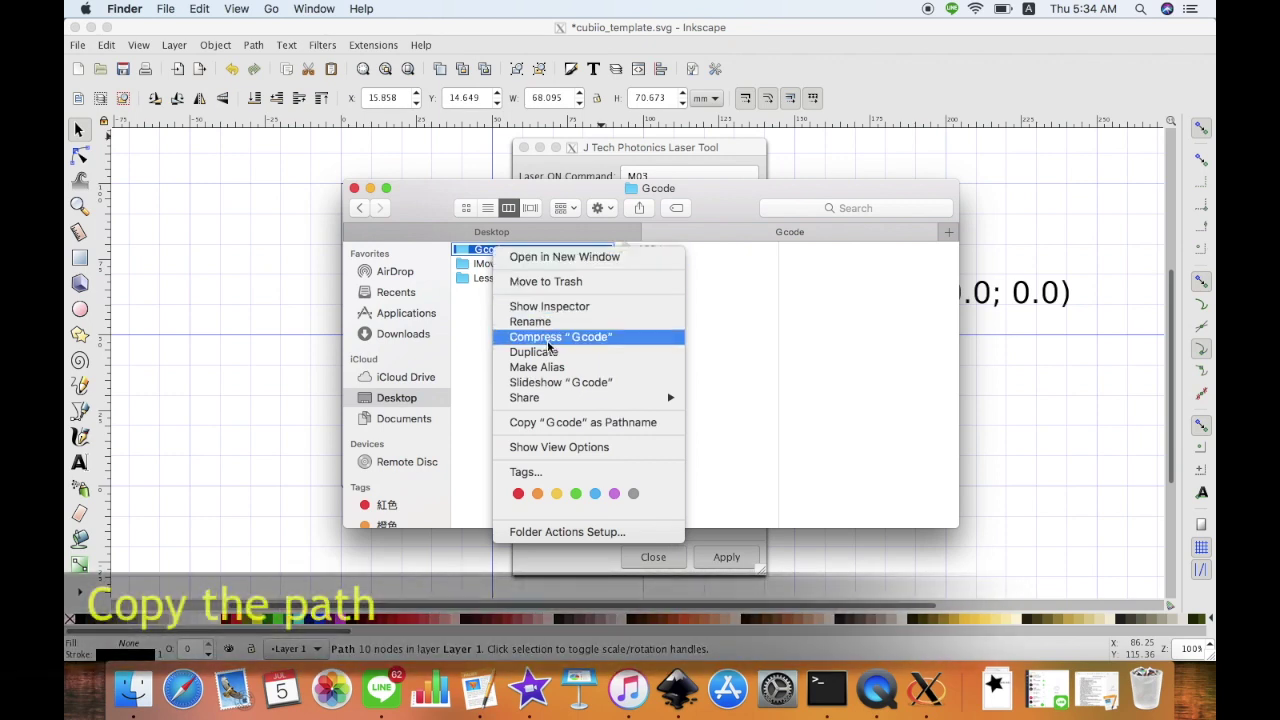
{"action": "left_click", "coordinate": [555, 422]}
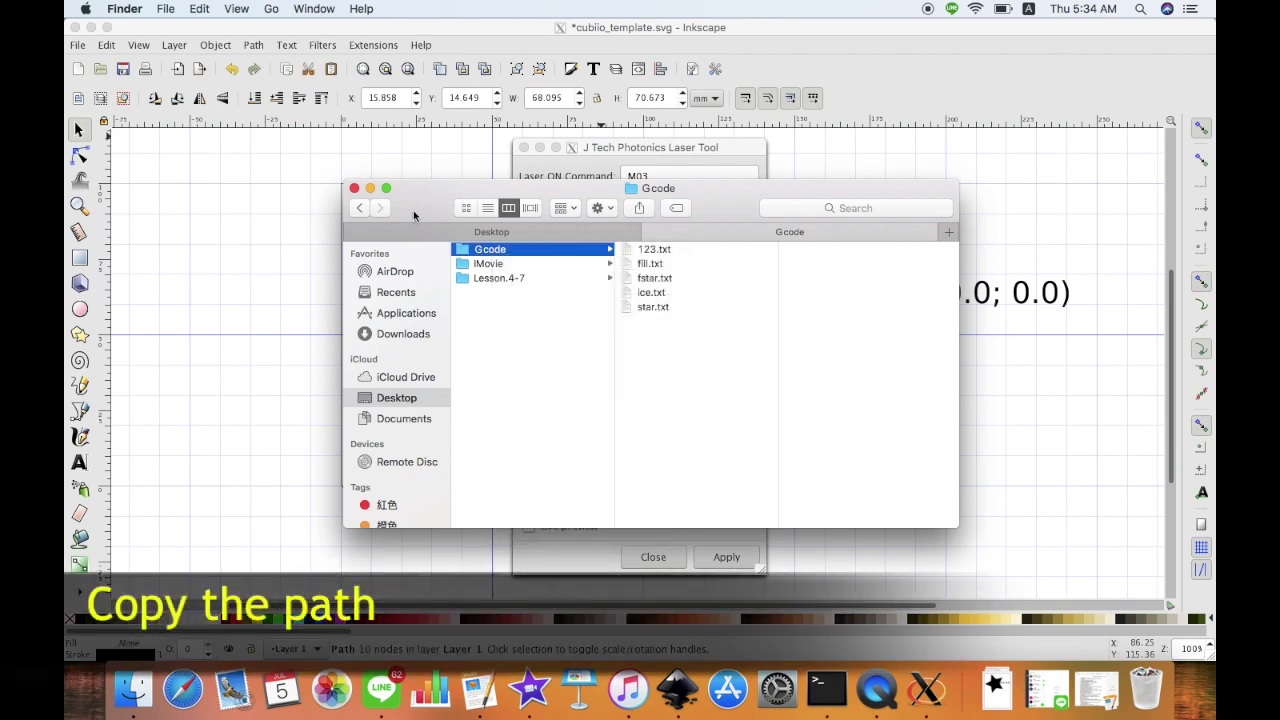
{"action": "left_click", "coordinate": [354, 189]}
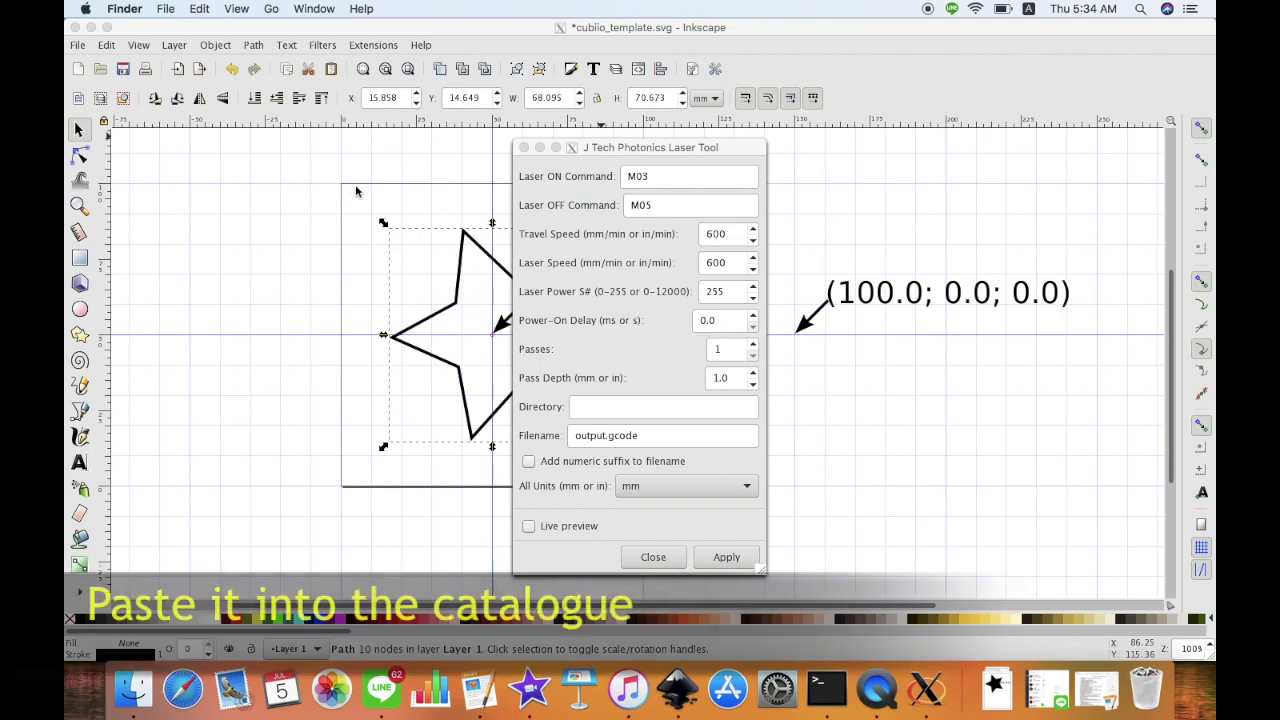
- Output to the pasted Gcode folder path as cubiio.txt, with Live preview enabled
{"action": "left_click", "coordinate": [607, 408]}
{"action": "right_click", "coordinate": [595, 407]}
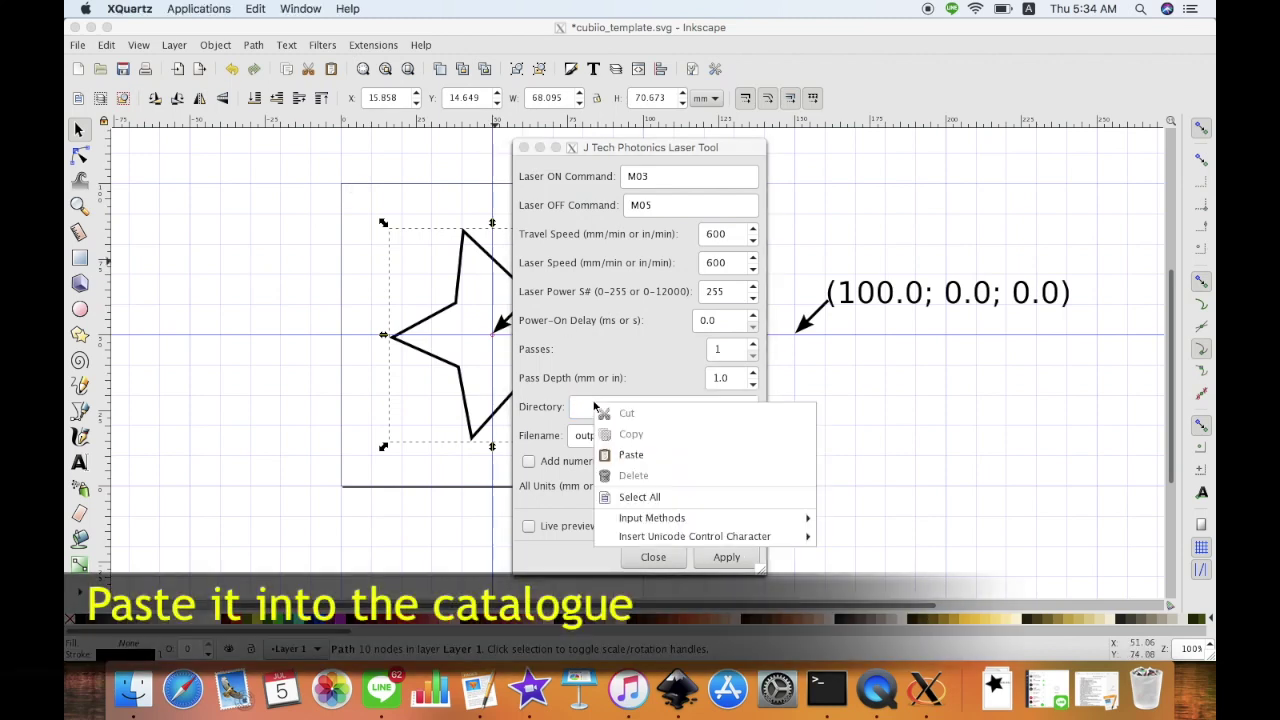
{"action": "left_click", "coordinate": [625, 455]}
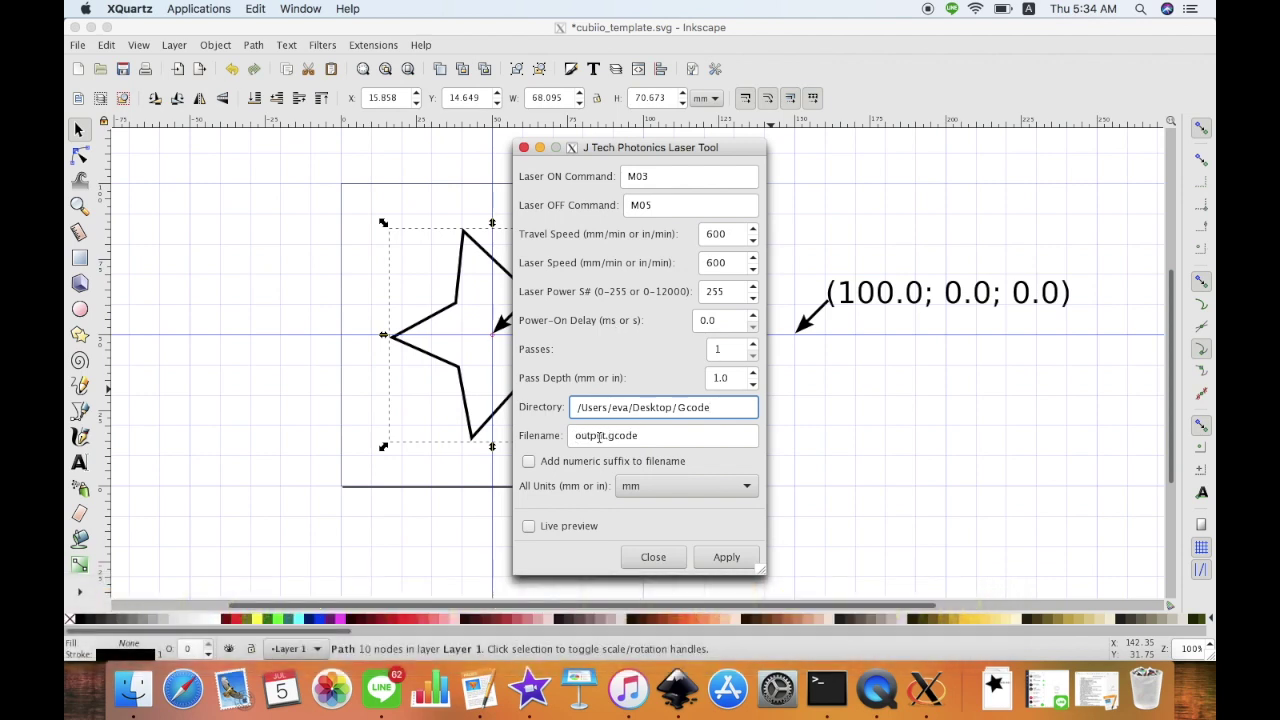
{"action": "left_click", "coordinate": [604, 436]}
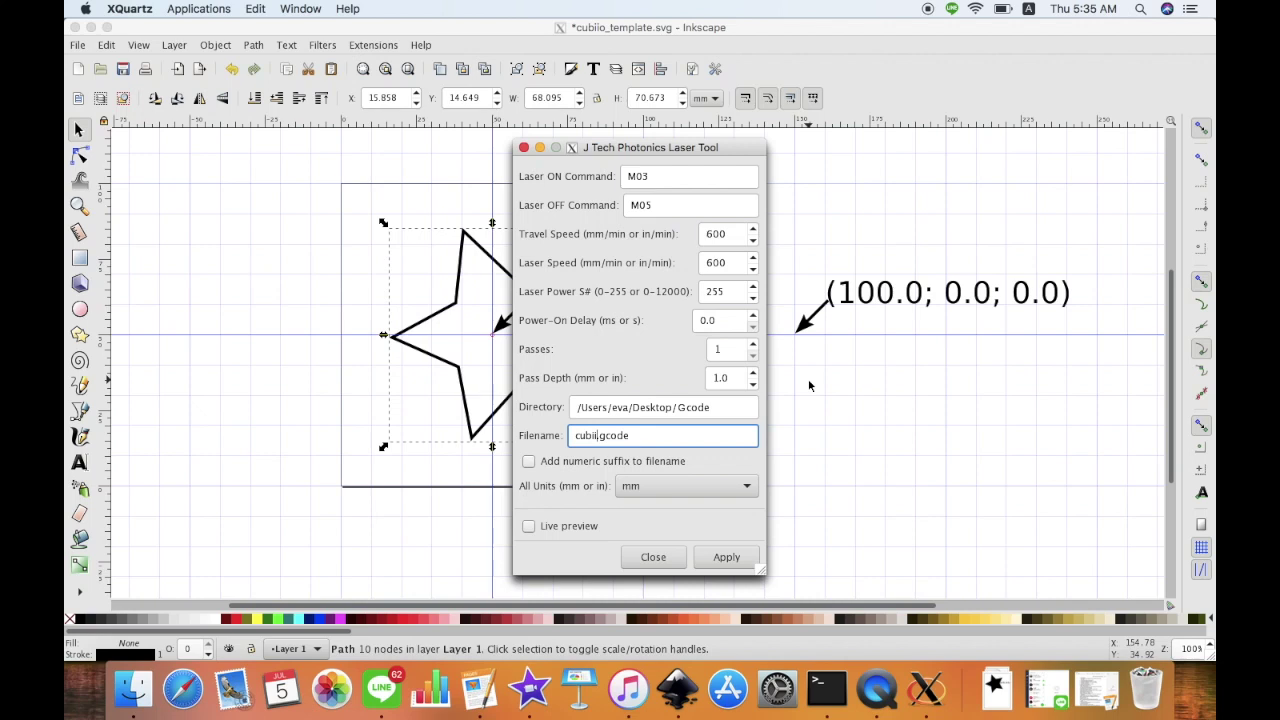
{"action": "type", "text": "io."}
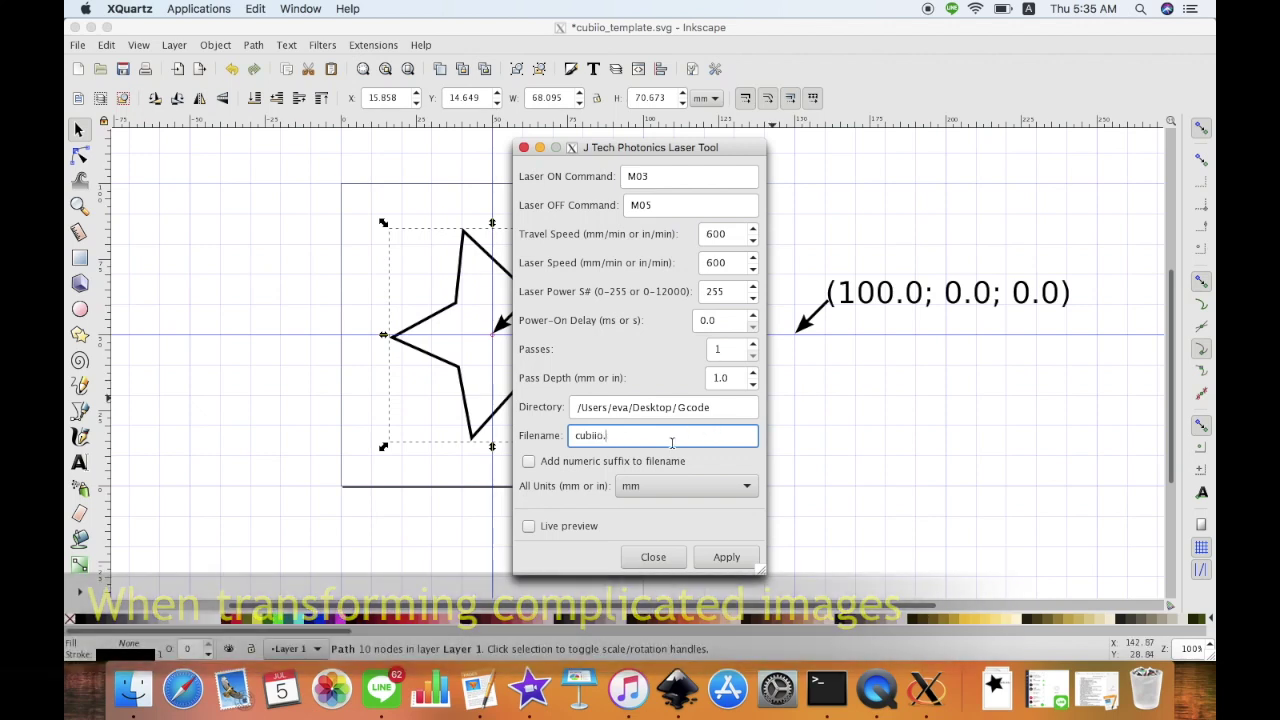
{"action": "type", "text": "txt"}
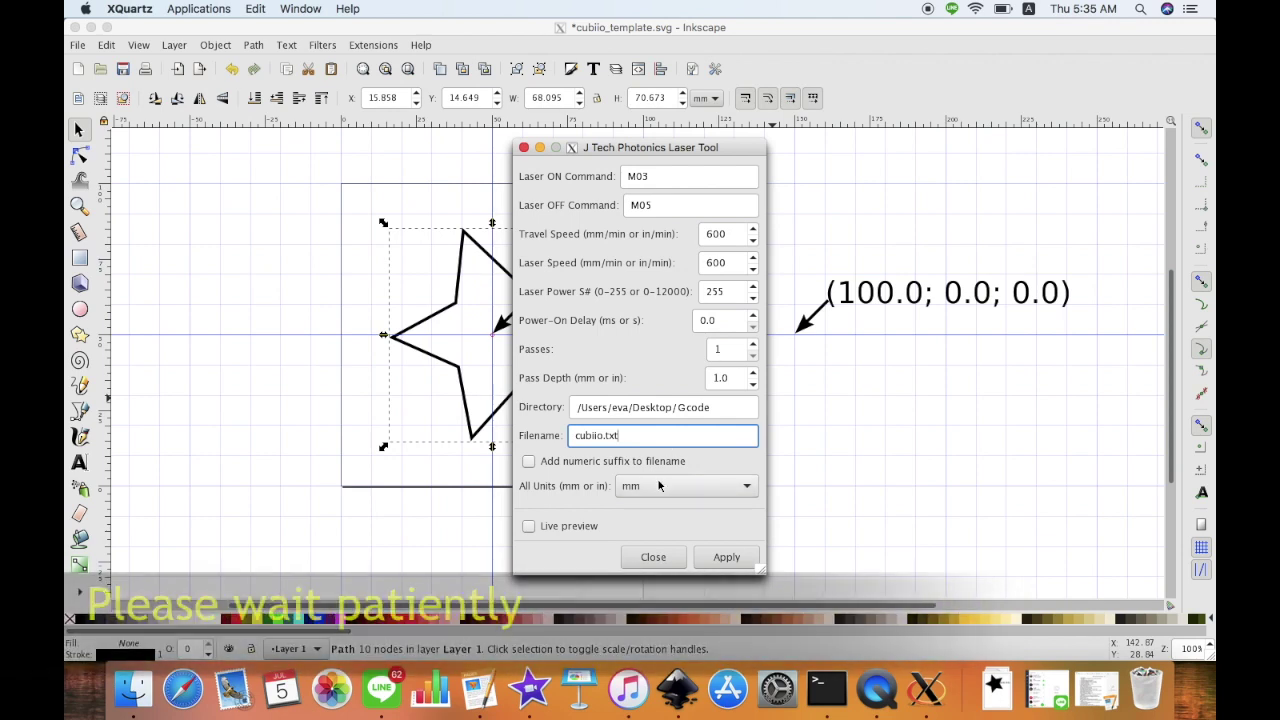
{"action": "left_click", "coordinate": [528, 530]}
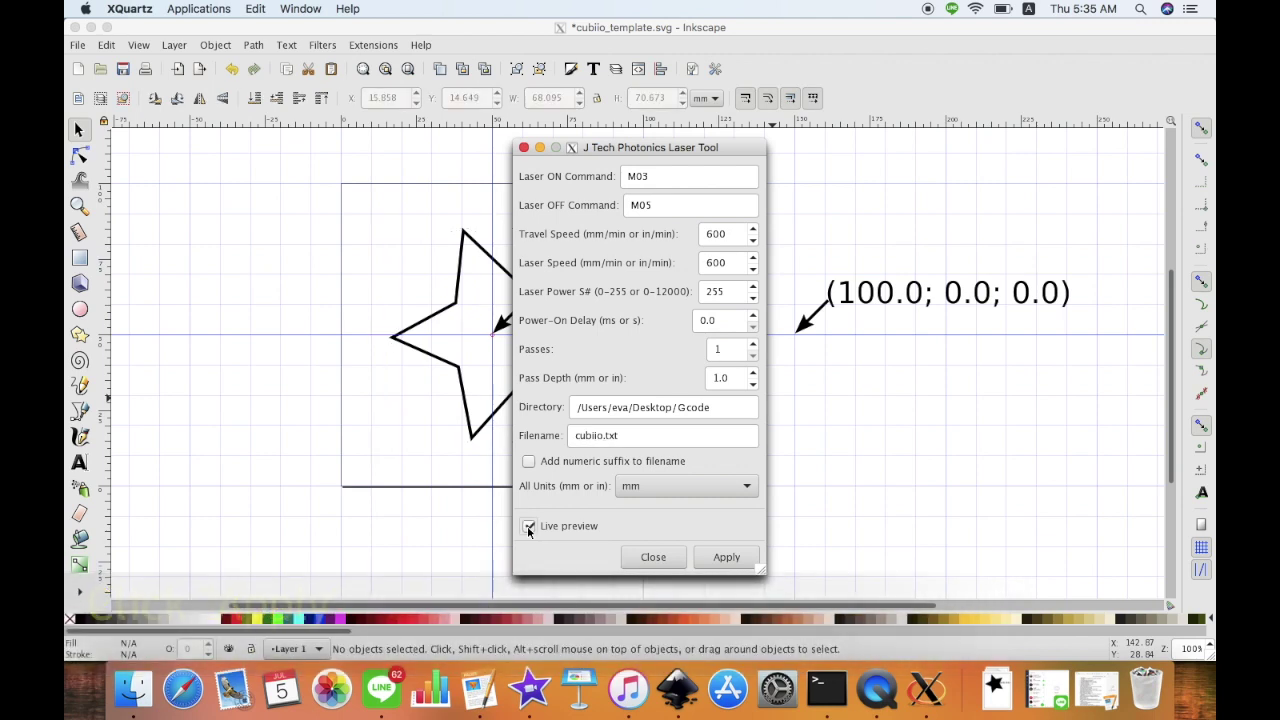
- Generate the star's G-code toolpath with the laser tool and close its dialog
{"action": "left_click", "coordinate": [737, 563]}
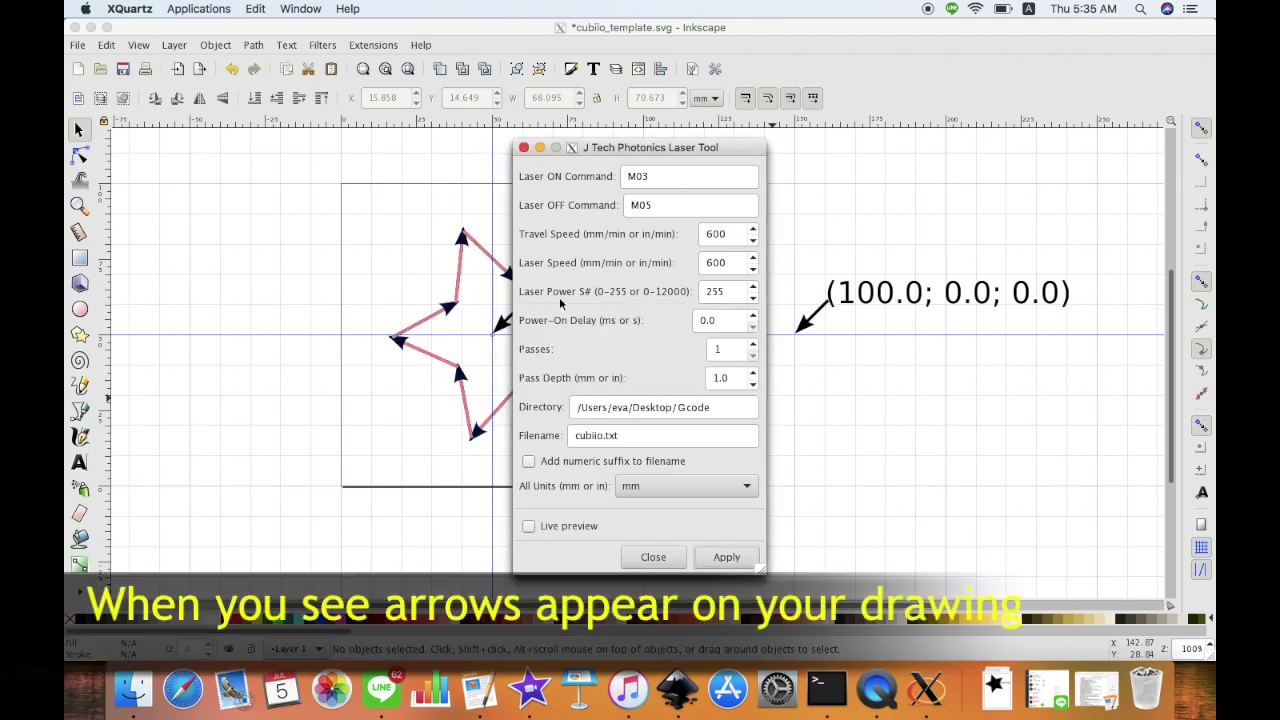
{"action": "left_click", "coordinate": [523, 148]}
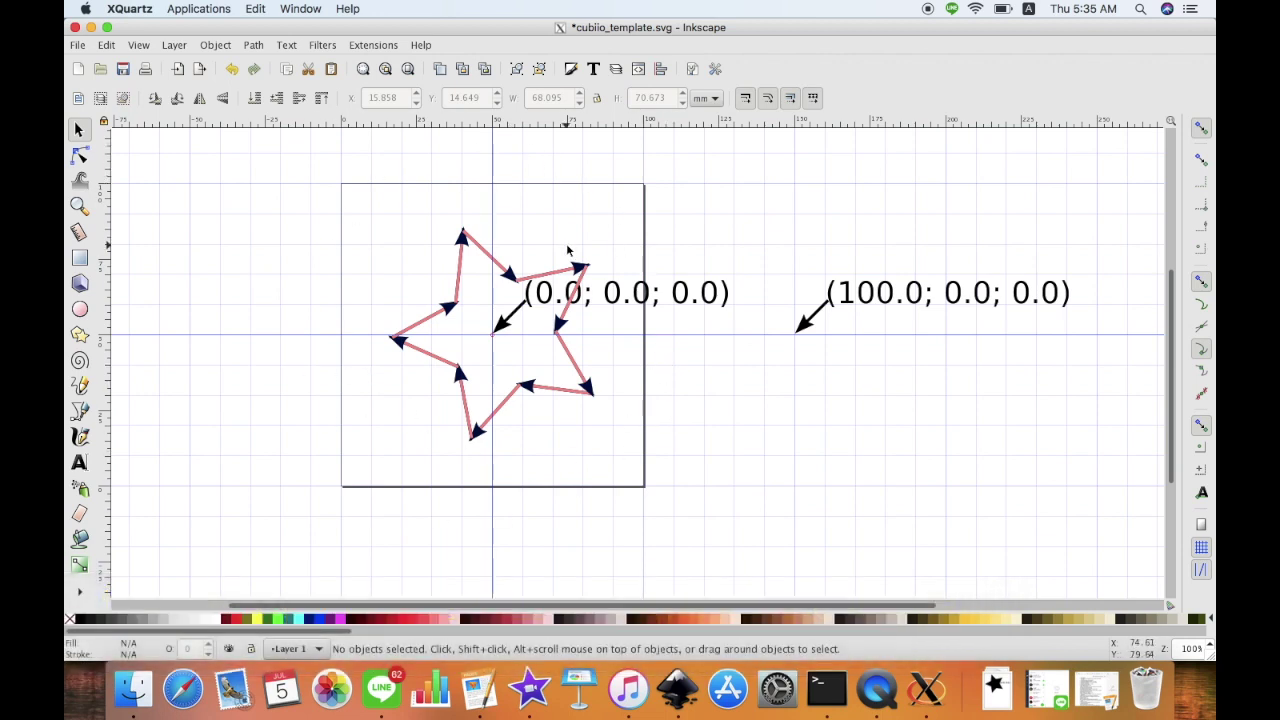
- Inspect cubiio.txt's G-code from the Gcode folder in TextEdit, then launch Safari
{"action": "left_click", "coordinate": [146, 692]}
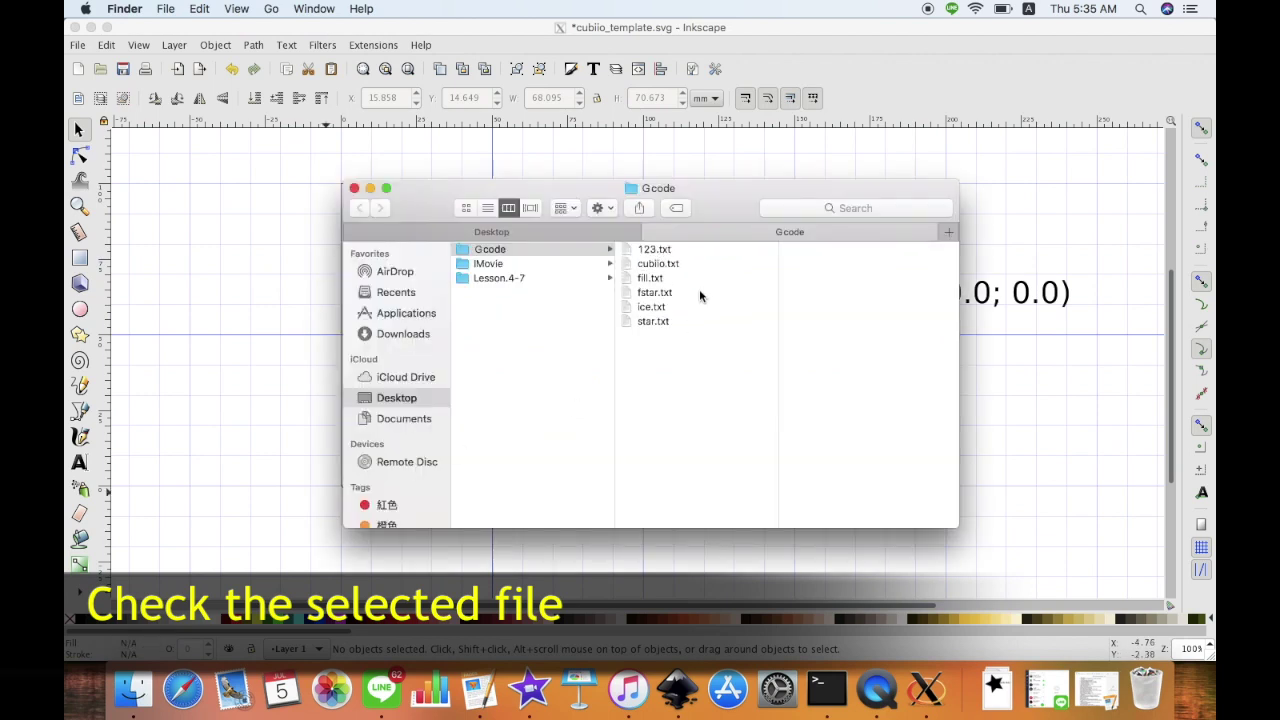
{"action": "double_click", "coordinate": [700, 263]}
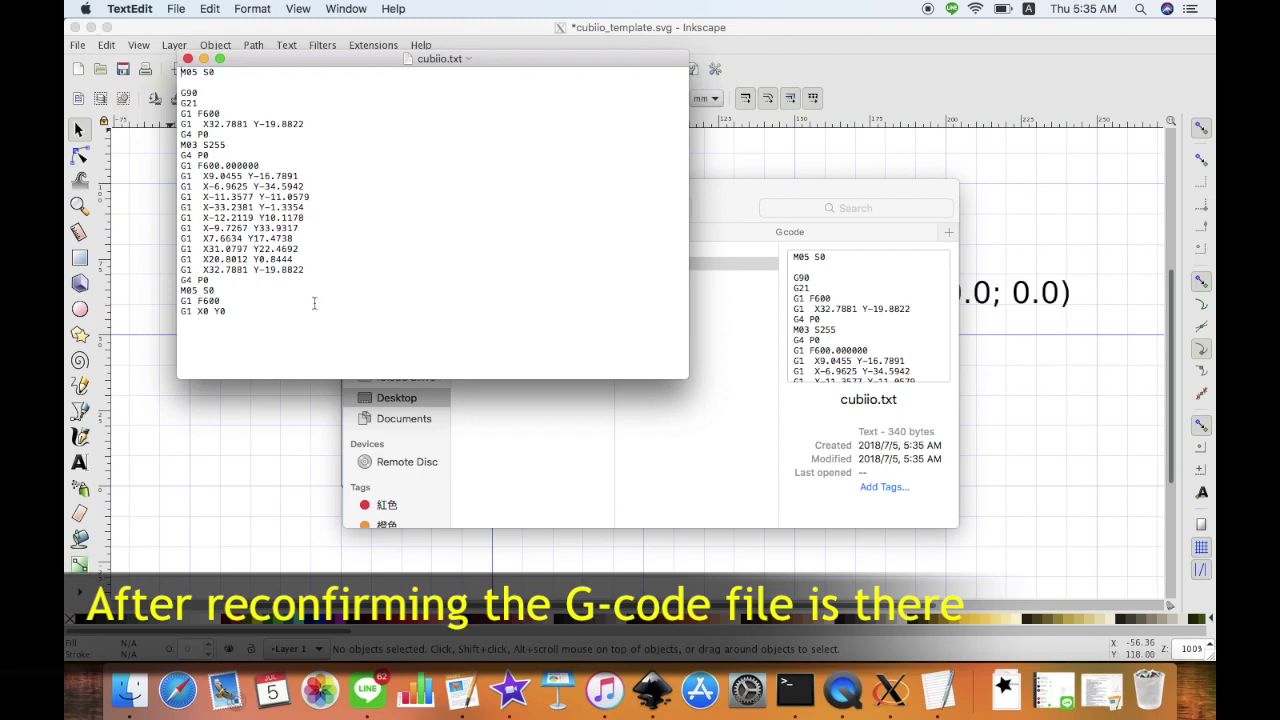
{"action": "left_click", "coordinate": [187, 60]}
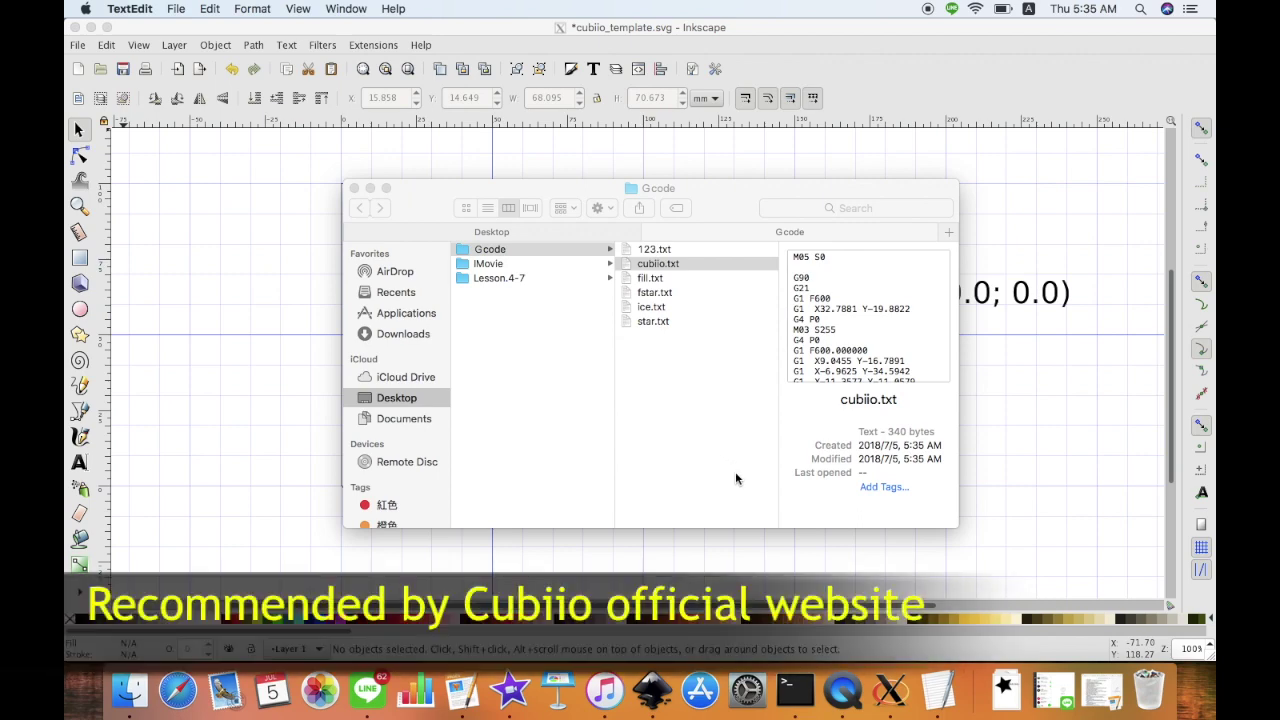
{"action": "left_click", "coordinate": [177, 695]}
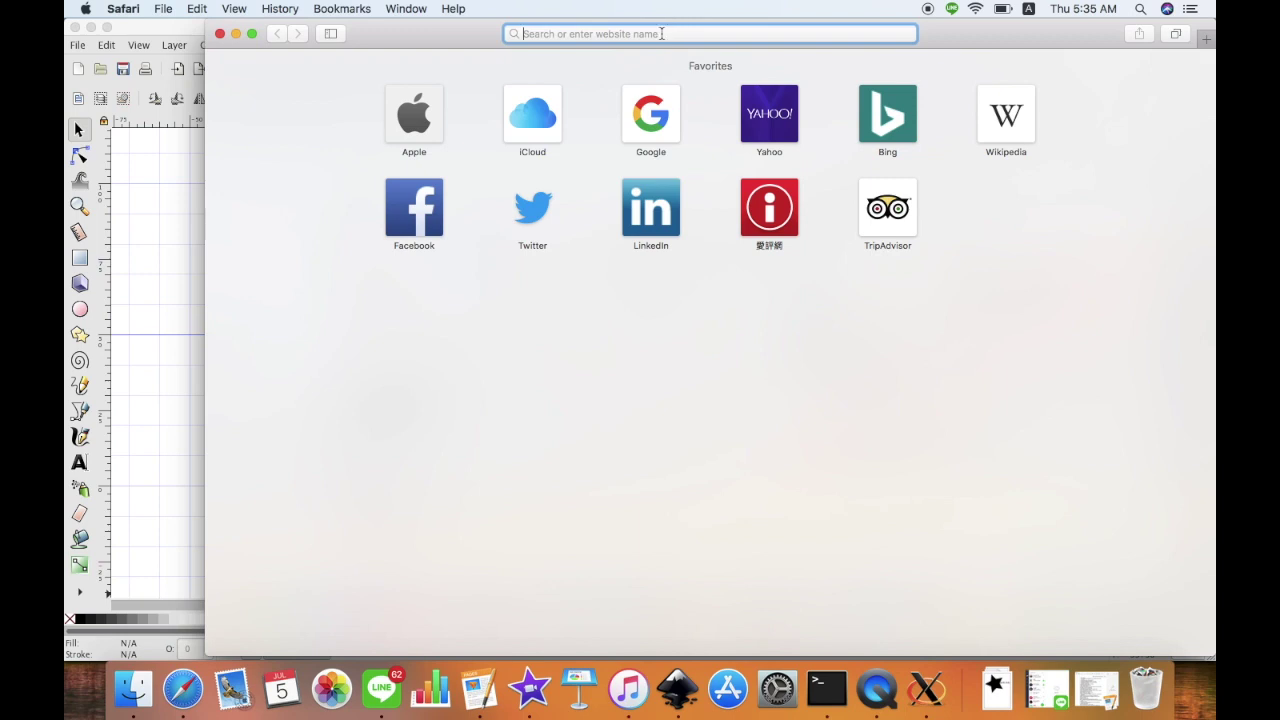
- Go to cubiio.muherz.com, maximise Safari, and open the File Convert G-code guide
{"action": "type", "text": "cubiio.muherz.com"}
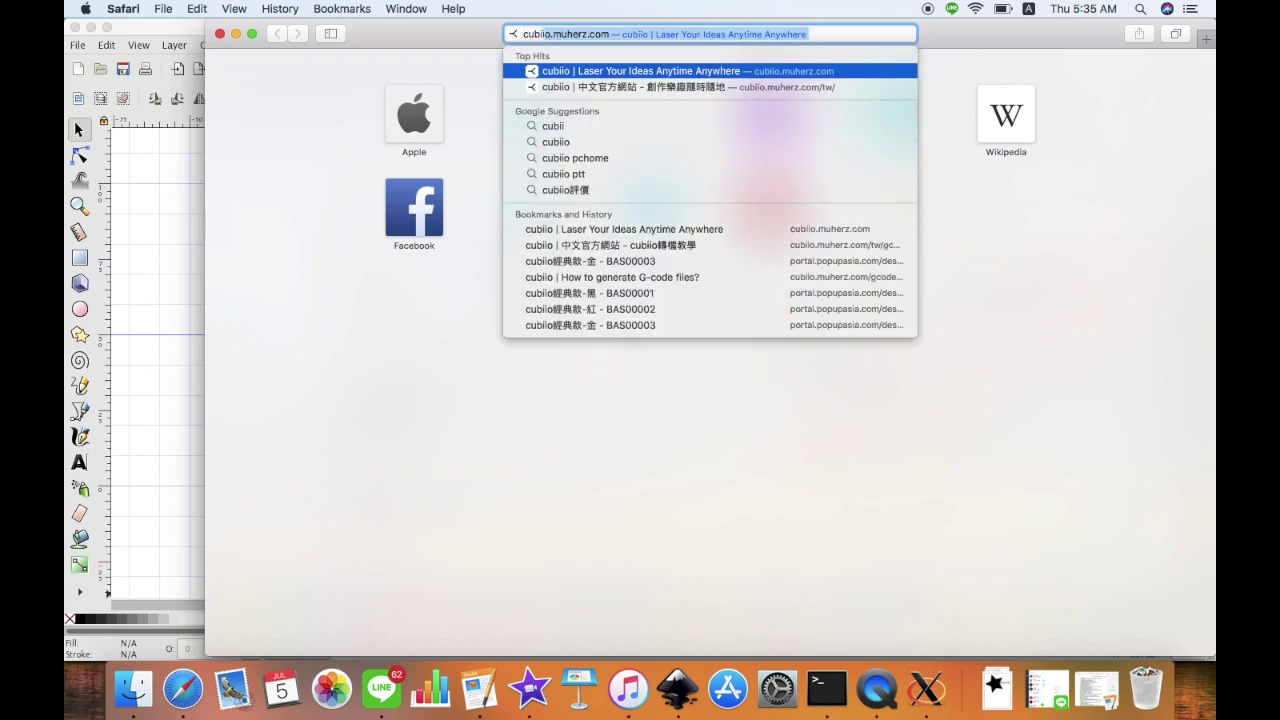
{"action": "key", "text": "Return"}
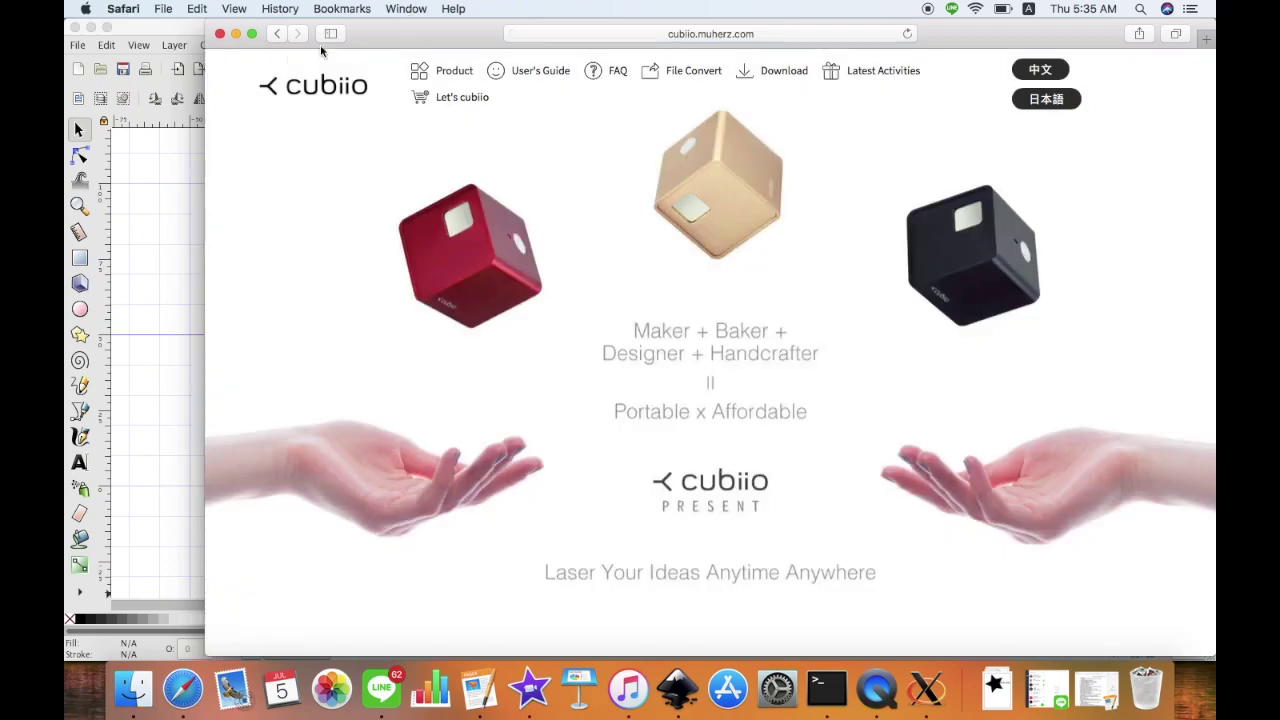
{"action": "left_click", "coordinate": [252, 34]}
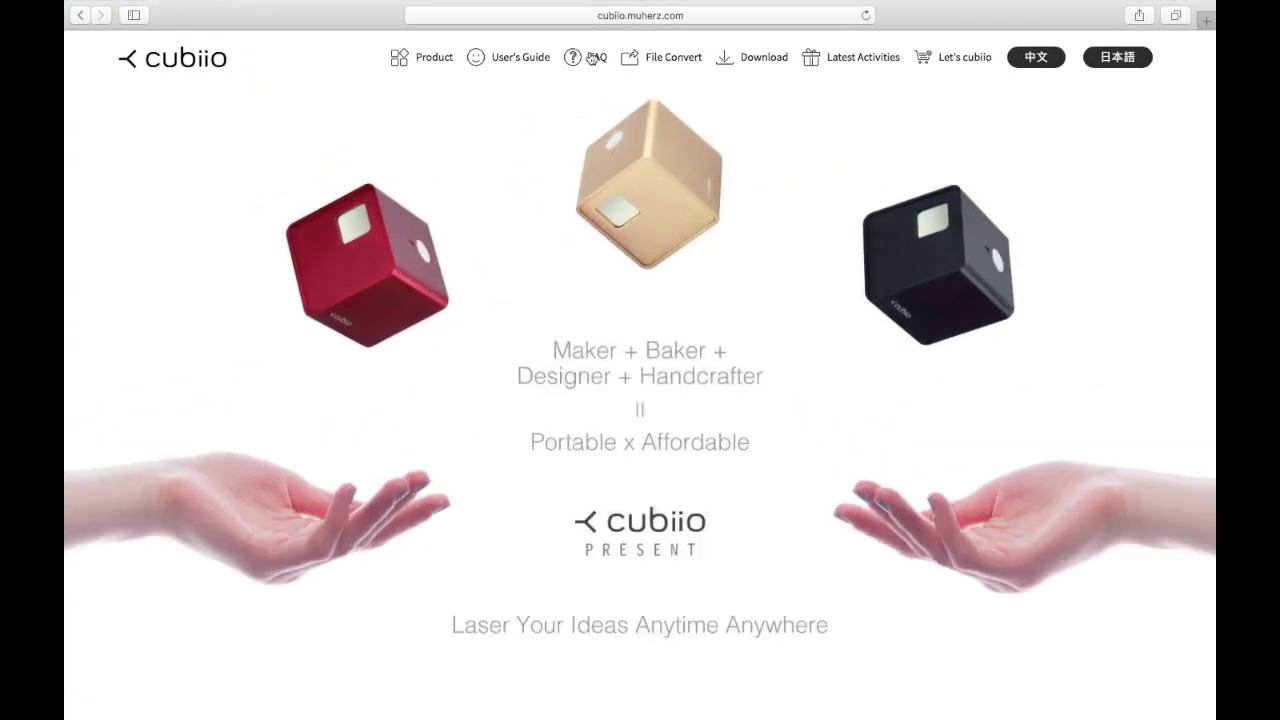
{"action": "left_click", "coordinate": [677, 55]}
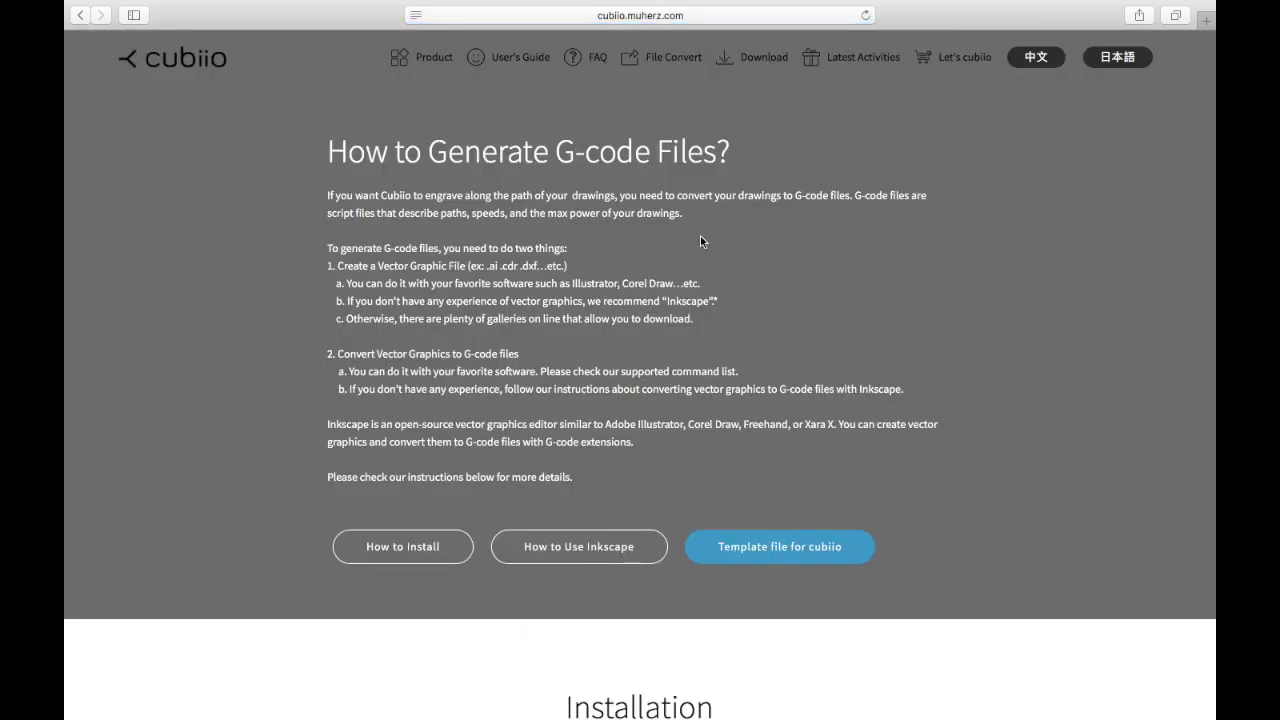
- Scroll the G-code guide down to the Preview Paths (optional) section
{"action": "scroll", "coordinate": [700, 240], "scroll_direction": "down", "scroll_amount": 5}
{"action": "scroll", "coordinate": [700, 236], "scroll_direction": "down", "scroll_amount": 4}
{"action": "scroll", "coordinate": [700, 236], "scroll_direction": "down", "scroll_amount": 3}
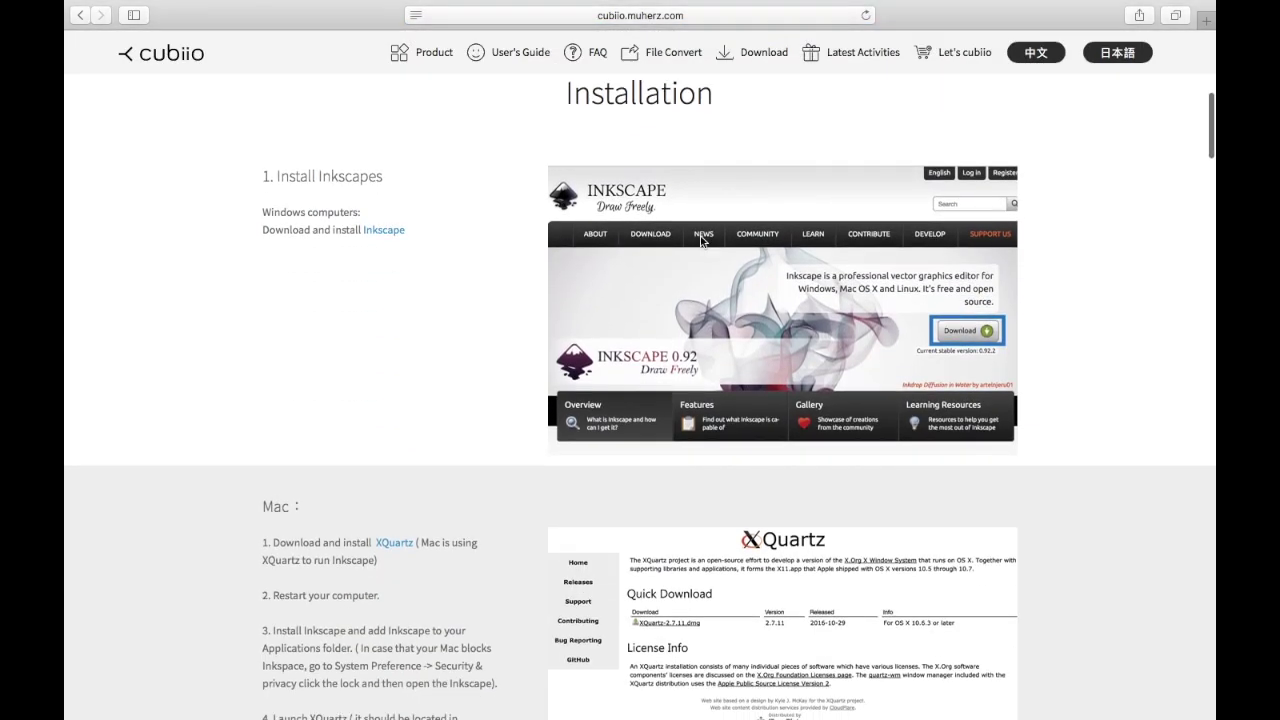
{"action": "scroll", "coordinate": [700, 236], "scroll_direction": "down", "scroll_amount": 2}
{"action": "scroll", "coordinate": [700, 238], "scroll_direction": "down", "scroll_amount": 2}
{"action": "scroll", "coordinate": [700, 240], "scroll_direction": "down", "scroll_amount": 2}
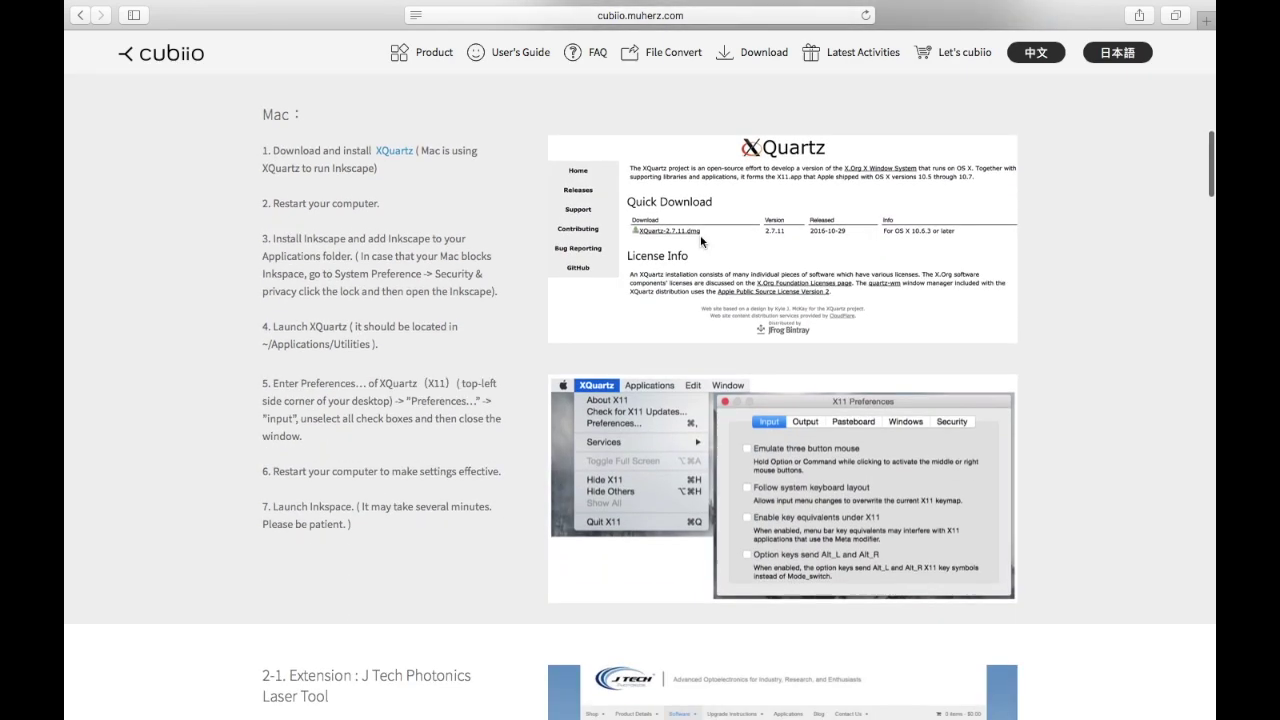
{"action": "scroll", "coordinate": [700, 240], "scroll_direction": "down", "scroll_amount": 3}
{"action": "scroll", "coordinate": [700, 240], "scroll_direction": "down", "scroll_amount": 1}
{"action": "scroll", "coordinate": [700, 240], "scroll_direction": "down", "scroll_amount": 1}
{"action": "scroll", "coordinate": [701, 240], "scroll_direction": "down", "scroll_amount": 2}
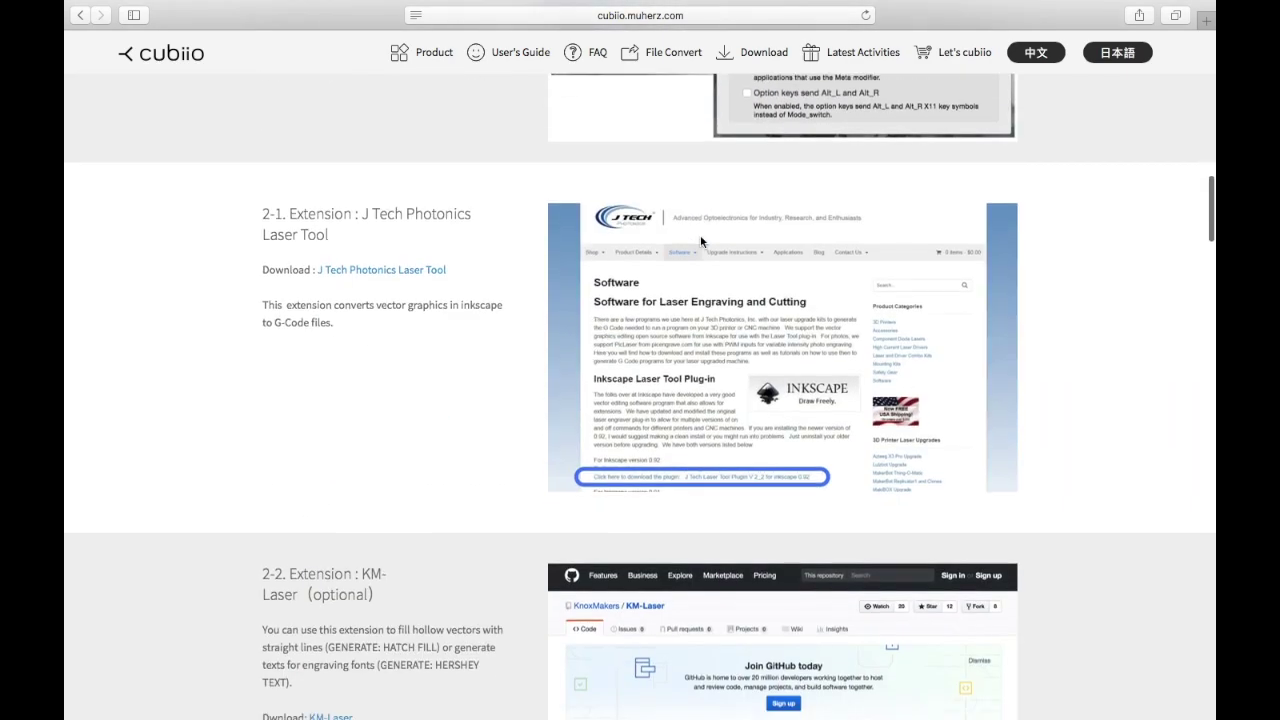
{"action": "scroll", "coordinate": [701, 240], "scroll_direction": "down", "scroll_amount": 3}
{"action": "scroll", "coordinate": [701, 240], "scroll_direction": "down", "scroll_amount": 1}
{"action": "scroll", "coordinate": [701, 240], "scroll_direction": "down", "scroll_amount": 2}
{"action": "scroll", "coordinate": [701, 241], "scroll_direction": "down", "scroll_amount": 4}
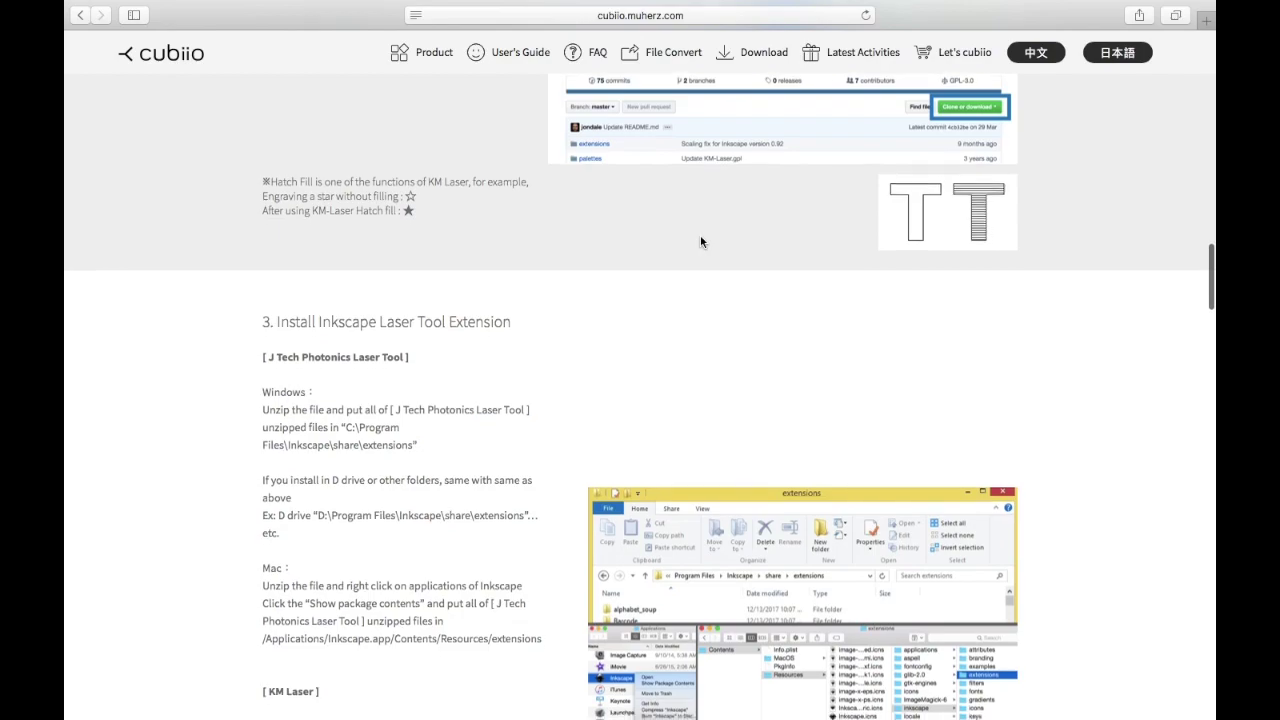
{"action": "scroll", "coordinate": [701, 241], "scroll_direction": "down", "scroll_amount": 5}
{"action": "scroll", "coordinate": [701, 241], "scroll_direction": "down", "scroll_amount": 3}
{"action": "scroll", "coordinate": [701, 241], "scroll_direction": "down", "scroll_amount": 5}
{"action": "scroll", "coordinate": [701, 241], "scroll_direction": "down", "scroll_amount": 5}
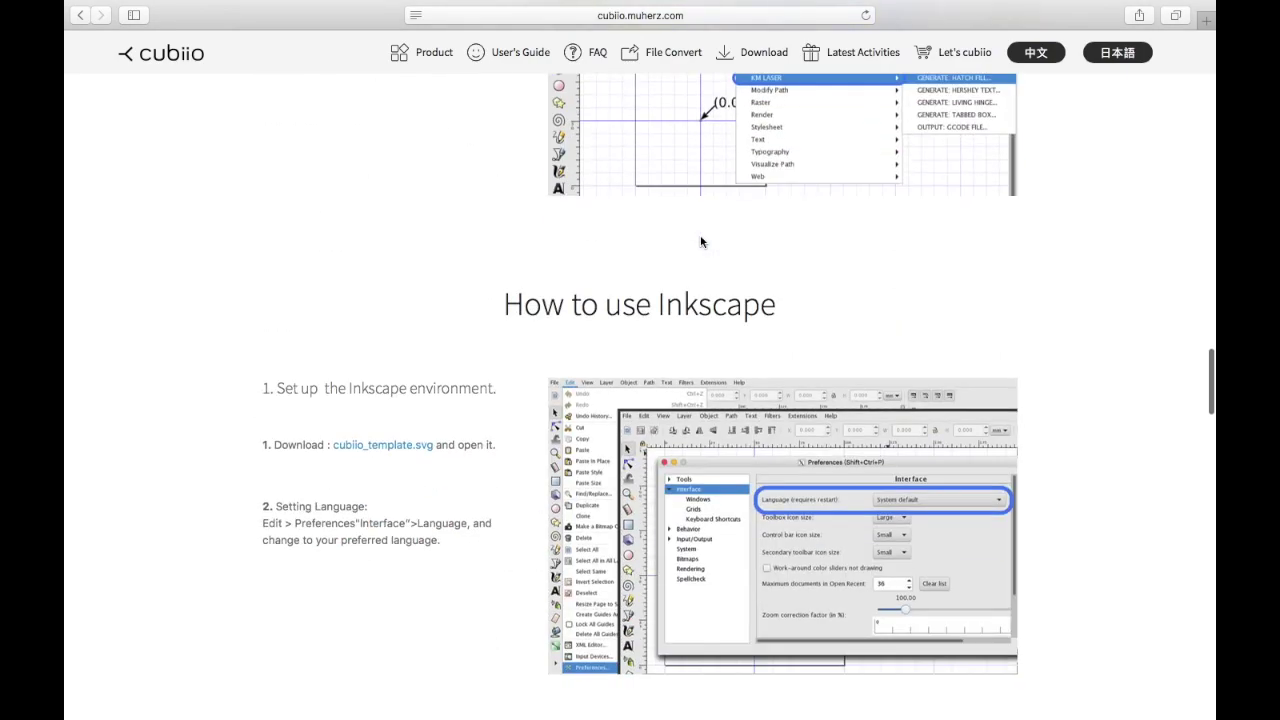
{"action": "scroll", "coordinate": [701, 241], "scroll_direction": "down", "scroll_amount": 1}
{"action": "scroll", "coordinate": [701, 241], "scroll_direction": "down", "scroll_amount": 4}
{"action": "scroll", "coordinate": [701, 241], "scroll_direction": "down", "scroll_amount": 5}
{"action": "scroll", "coordinate": [701, 240], "scroll_direction": "down", "scroll_amount": 5}
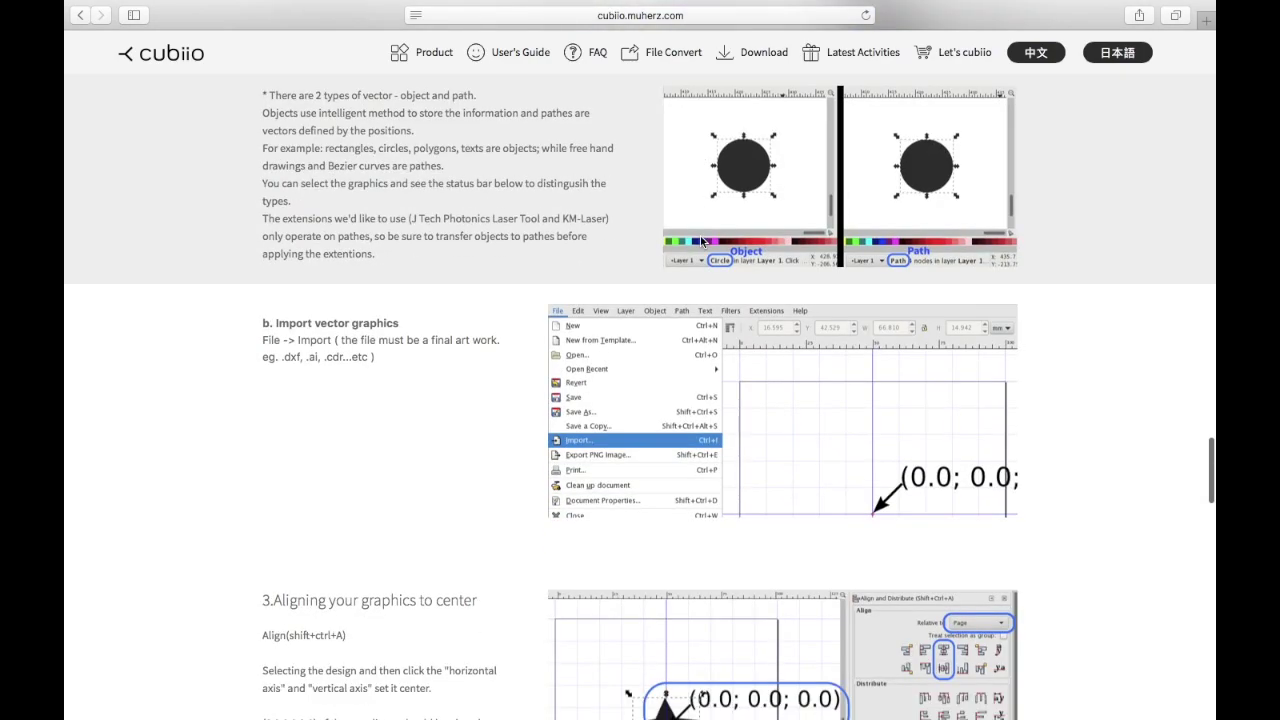
{"action": "scroll", "coordinate": [701, 240], "scroll_direction": "down", "scroll_amount": 7}
{"action": "scroll", "coordinate": [701, 240], "scroll_direction": "down", "scroll_amount": 9}
{"action": "scroll", "coordinate": [701, 240], "scroll_direction": "down", "scroll_amount": 1}
{"action": "scroll", "coordinate": [701, 241], "scroll_direction": "down", "scroll_amount": 3}
{"action": "scroll", "coordinate": [701, 241], "scroll_direction": "down", "scroll_amount": 2}
{"action": "scroll", "coordinate": [701, 241], "scroll_direction": "down", "scroll_amount": 2}
{"action": "scroll", "coordinate": [701, 237], "scroll_direction": "down", "scroll_amount": 3}
{"action": "scroll", "coordinate": [701, 237], "scroll_direction": "down", "scroll_amount": 2}
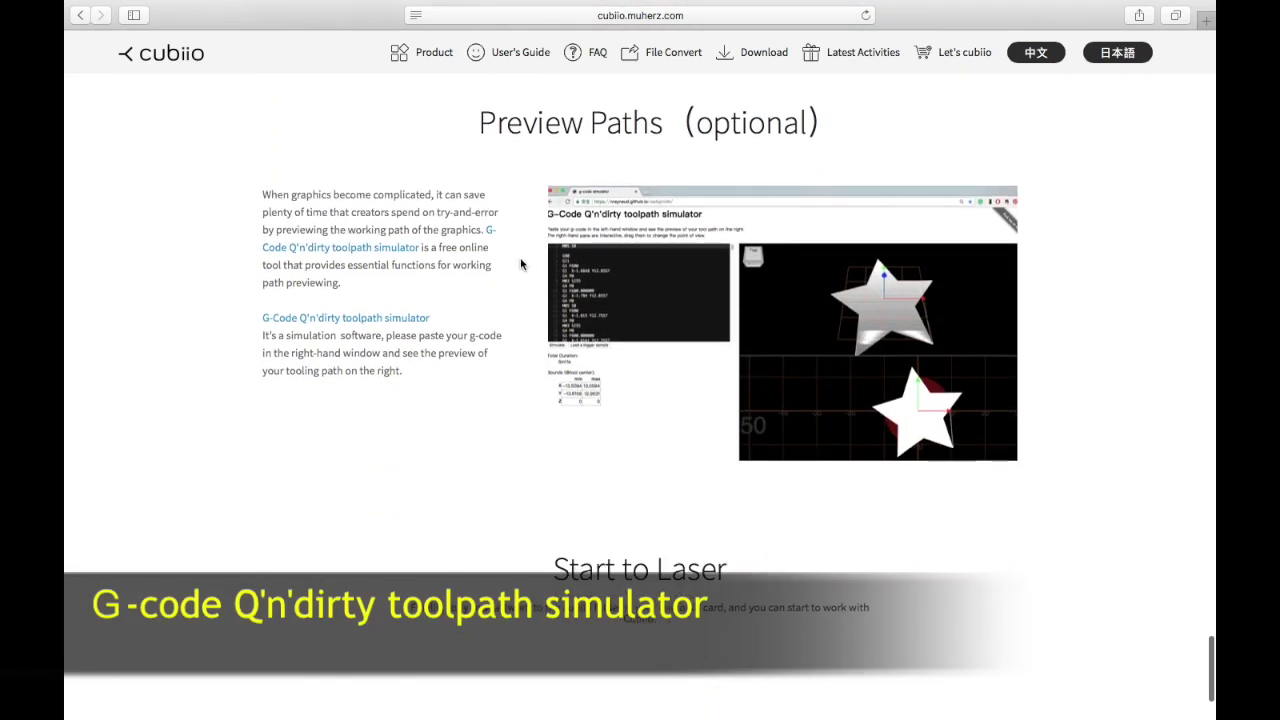
- Open the G-Code Q'n'dirty toolpath simulator in a new tab and exit Safari full screen
{"action": "left_click", "coordinate": [369, 318]}
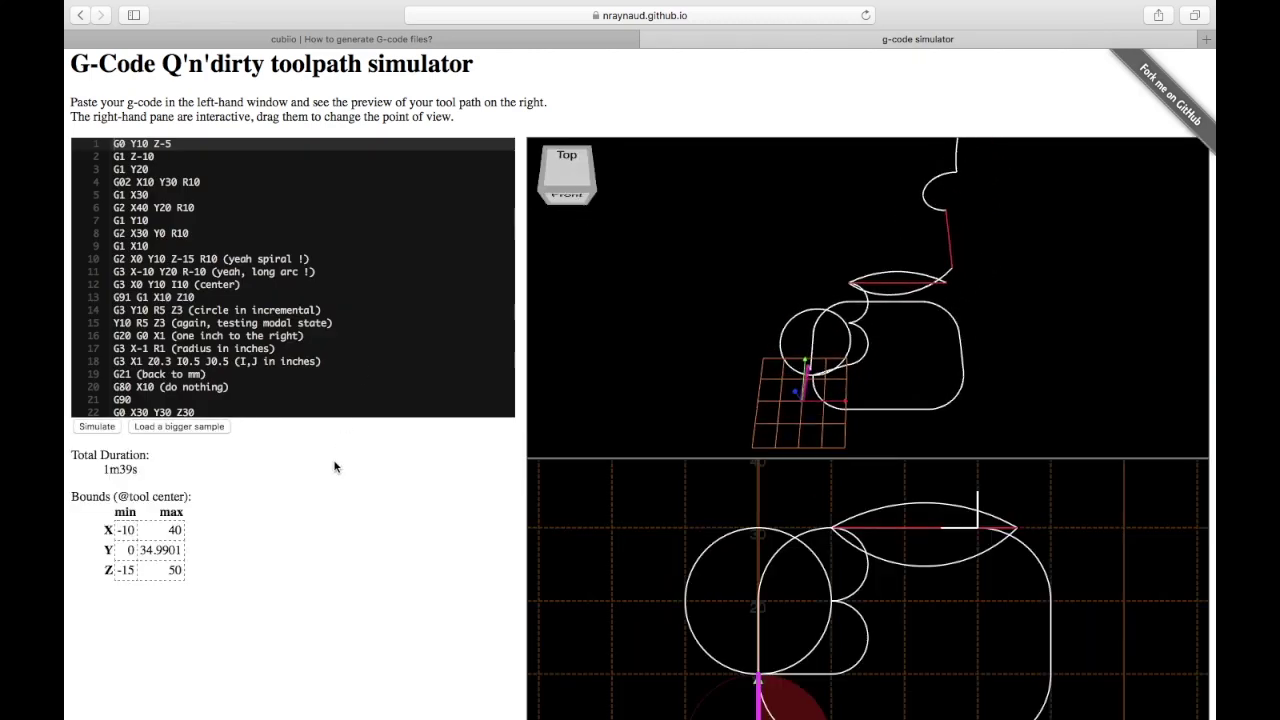
{"action": "scroll", "coordinate": [335, 467], "scroll_direction": "down", "scroll_amount": 1}
{"action": "scroll", "coordinate": [718, 251], "scroll_direction": "down", "scroll_amount": 3}
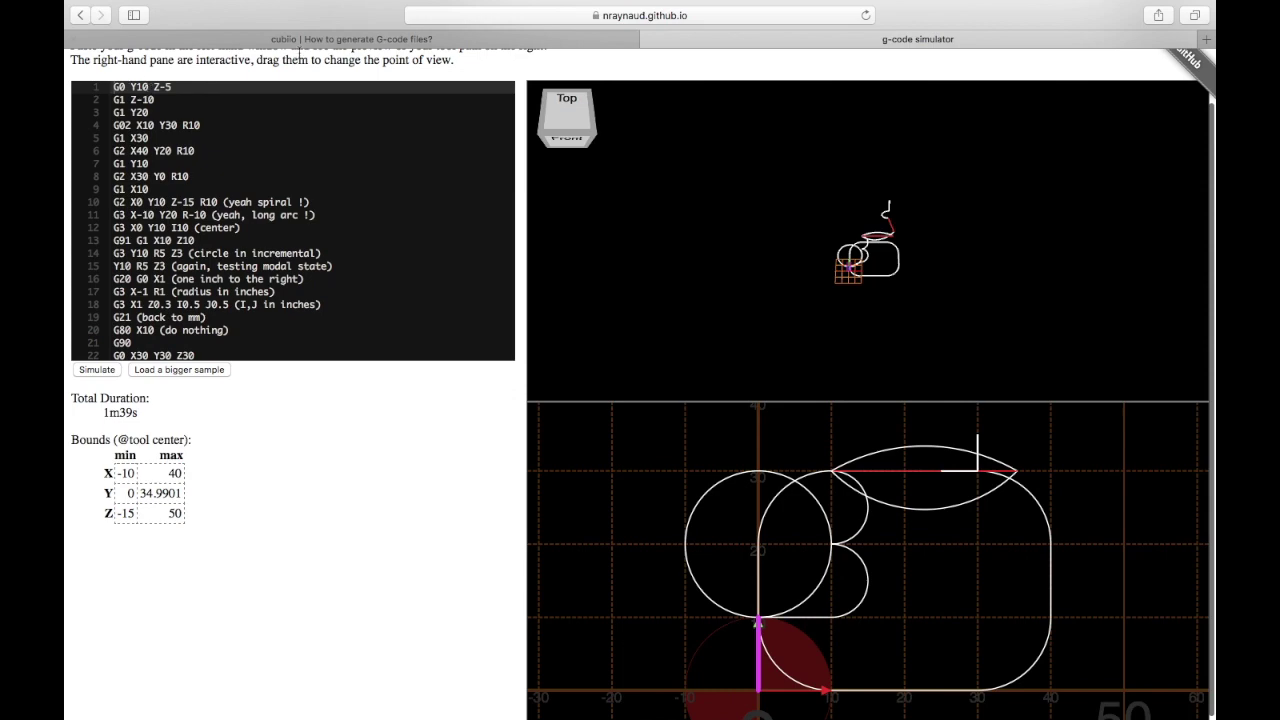
{"action": "left_click", "coordinate": [111, 33]}
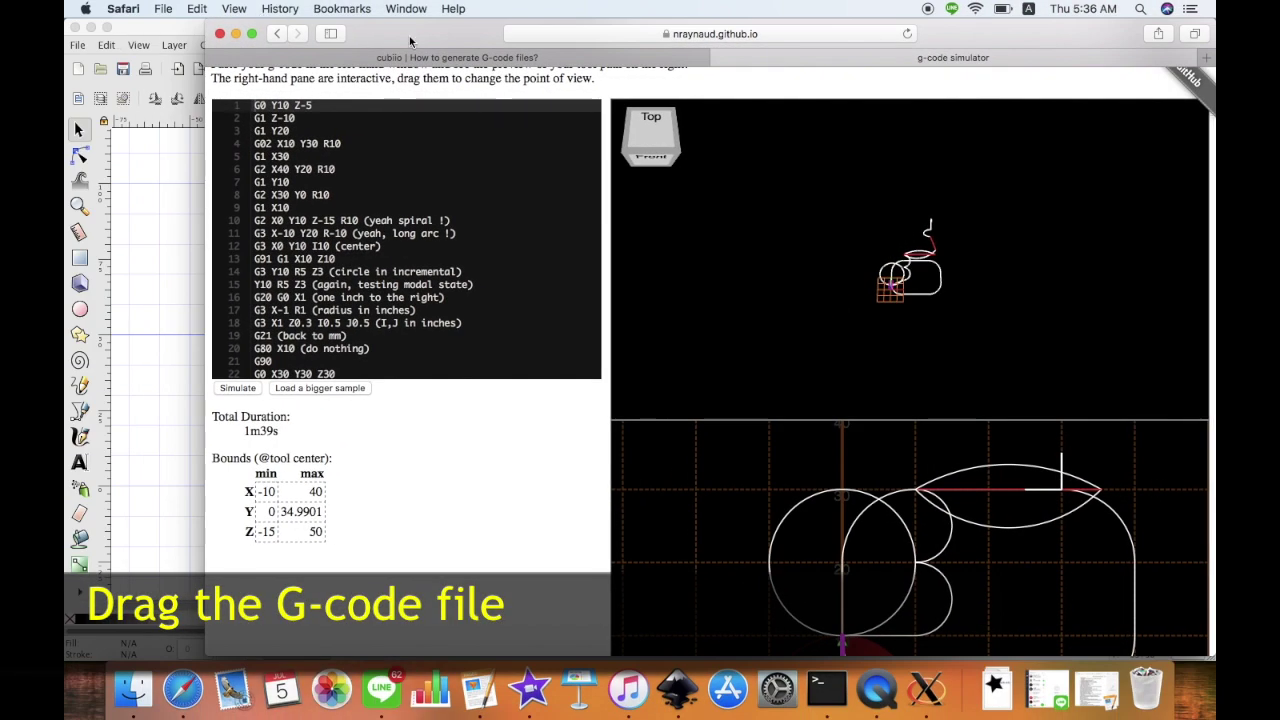
- Load cubiio.txt into the simulator to preview the 32s star toolpath, then go full screen
{"action": "left_click", "coordinate": [133, 688]}
{"action": "mouse_move", "coordinate": [583, 195]}
{"action": "left_mouse_down"}
{"action": "mouse_move", "coordinate": [456, 222]}
{"action": "mouse_move", "coordinate": [253, 303]}
{"action": "left_mouse_up"}
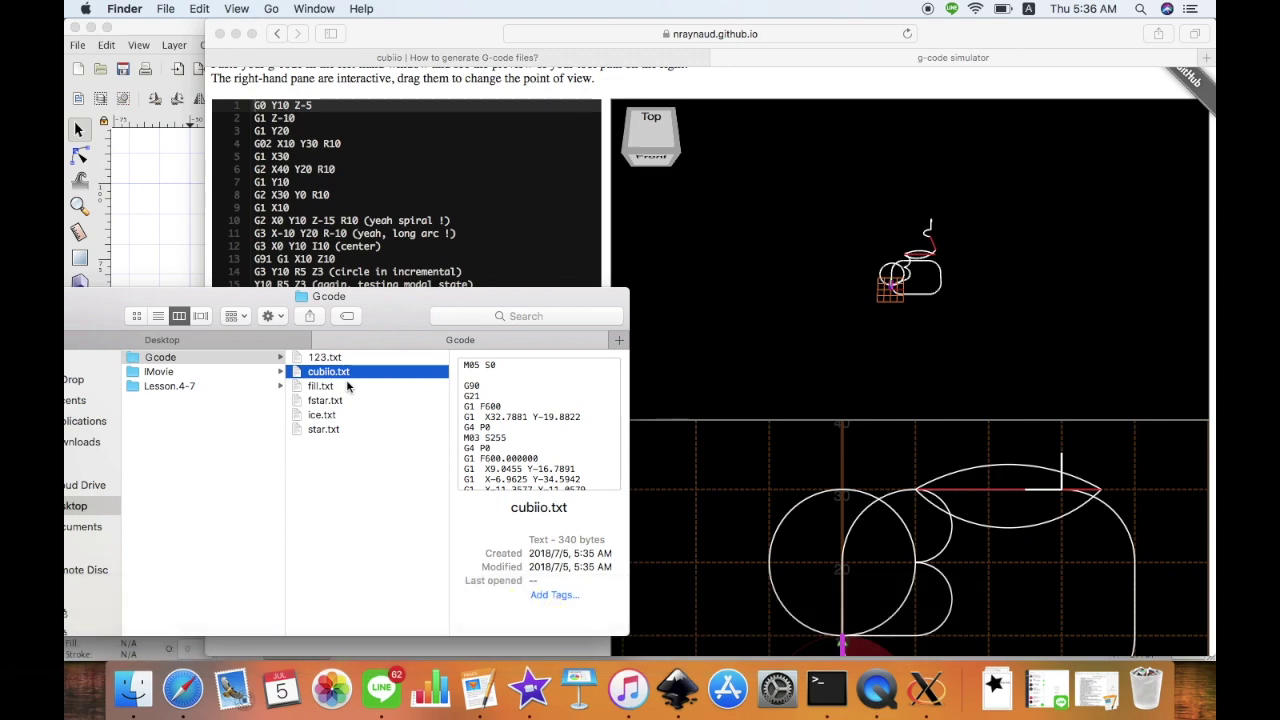
{"action": "left_click_drag", "start_coordinate": [418, 369], "coordinate": [820, 325]}
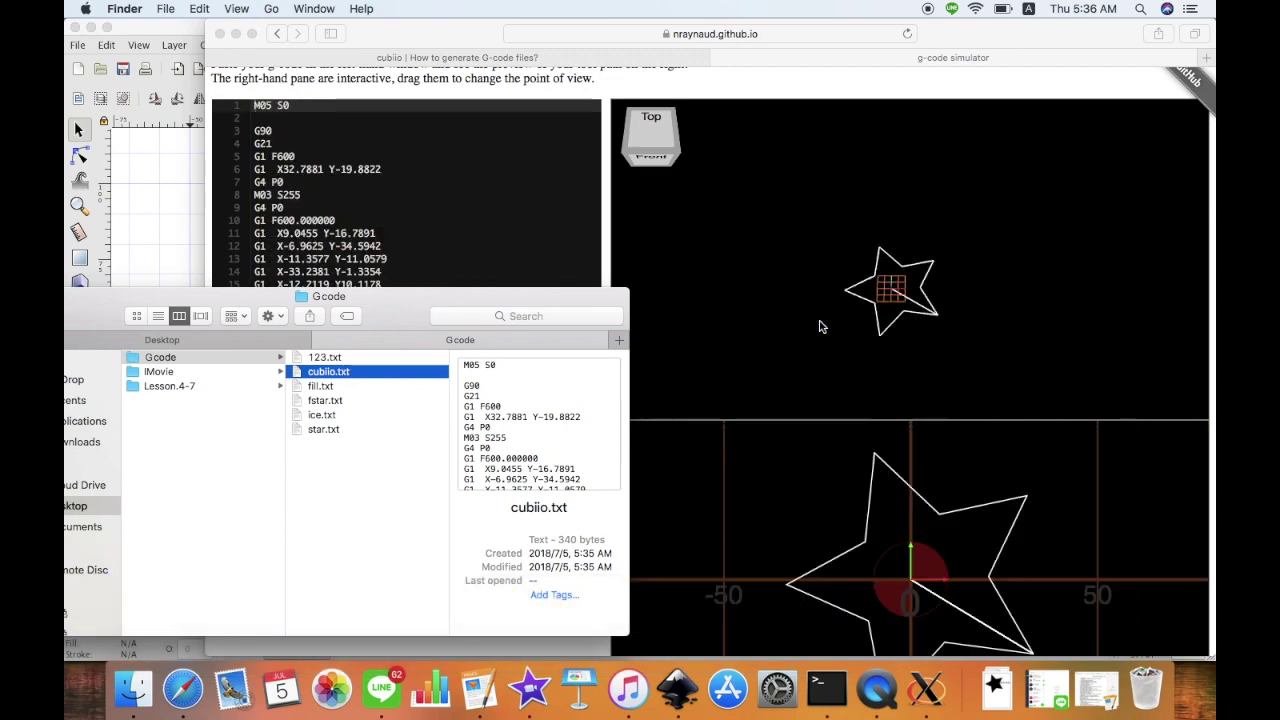
{"action": "left_click_drag", "start_coordinate": [415, 288], "coordinate": [673, 215]}
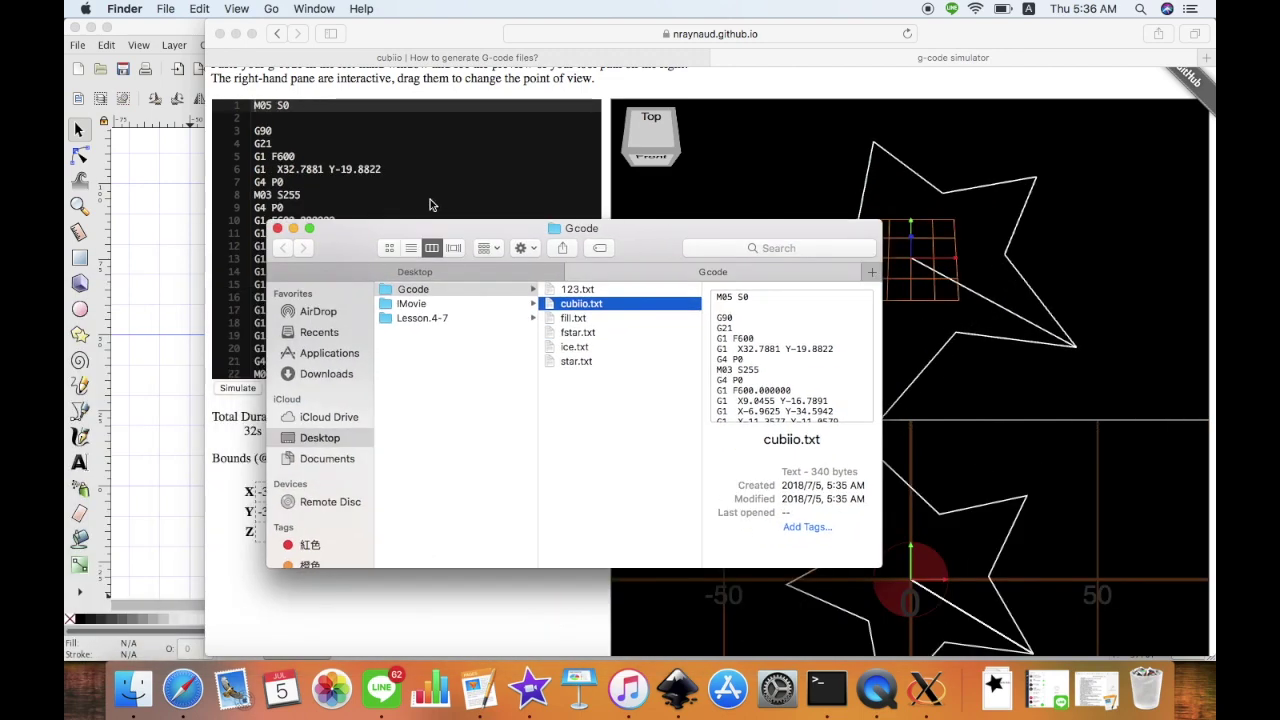
{"action": "left_click", "coordinate": [278, 226]}
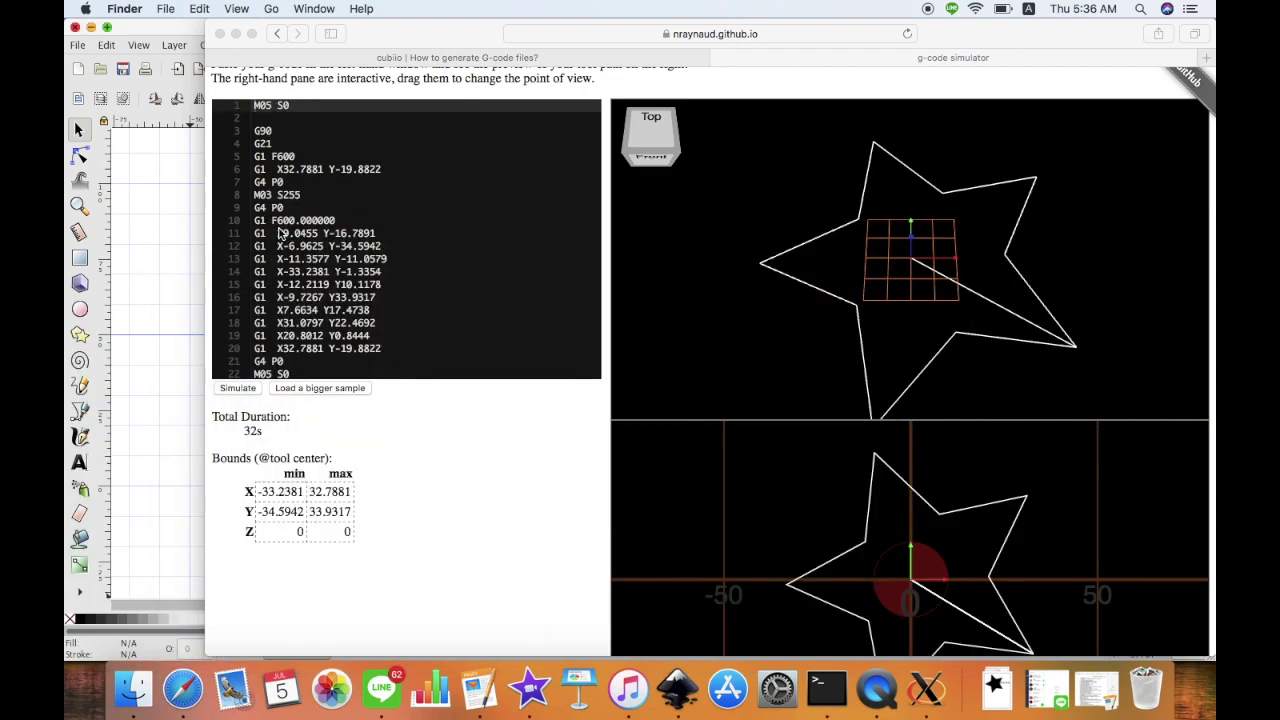
{"action": "left_click", "coordinate": [250, 34]}
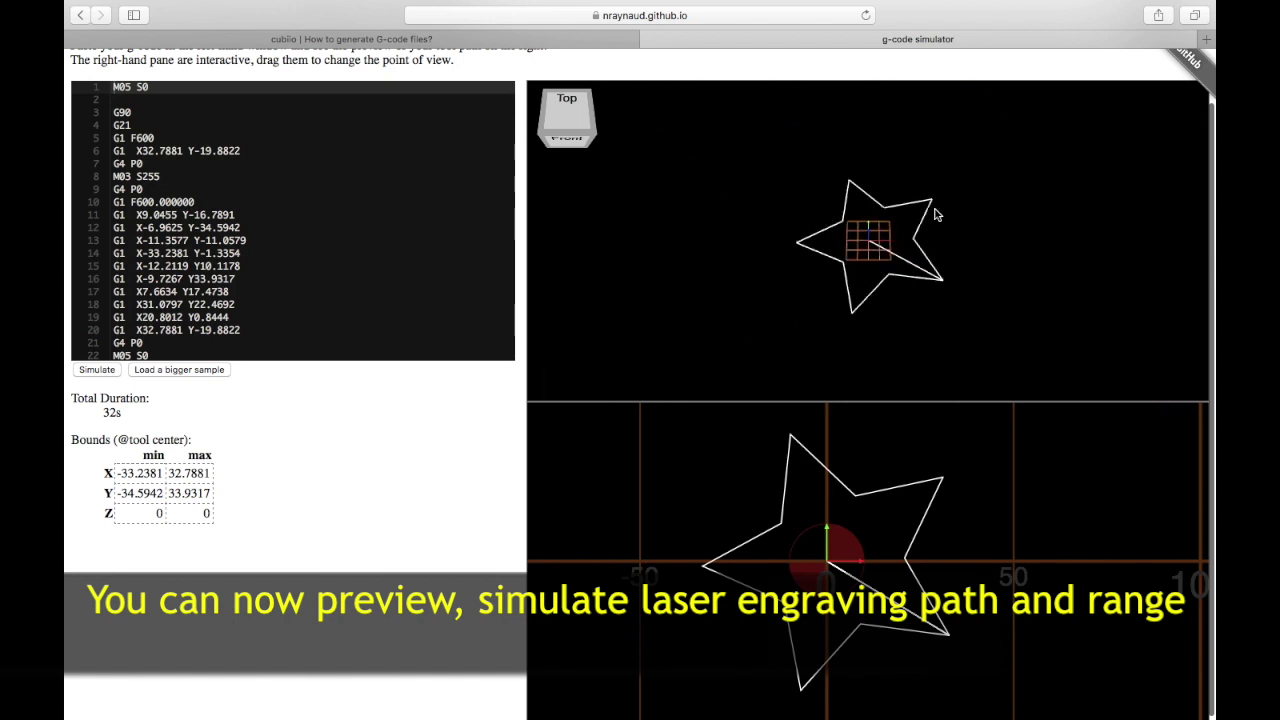
{"action": "scroll", "coordinate": [936, 214], "scroll_direction": "up", "scroll_amount": 5}
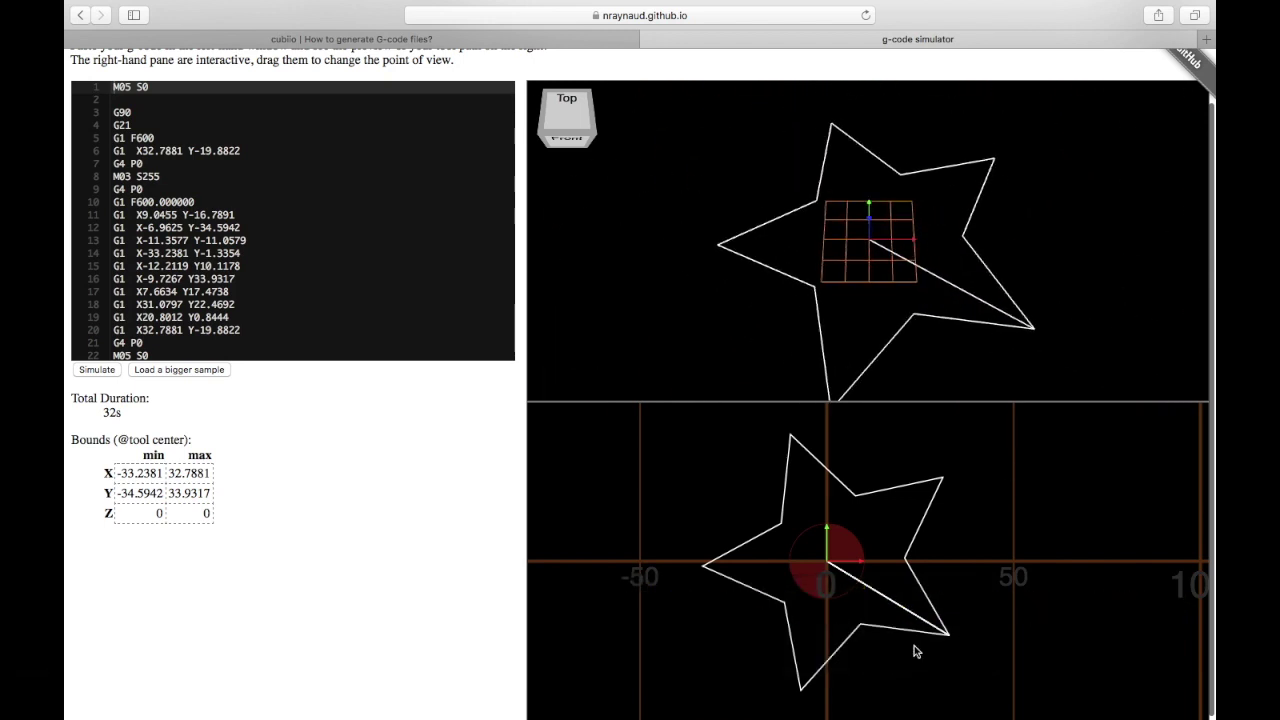
{"action": "scroll", "coordinate": [893, 660], "scroll_direction": "down", "scroll_amount": 3}
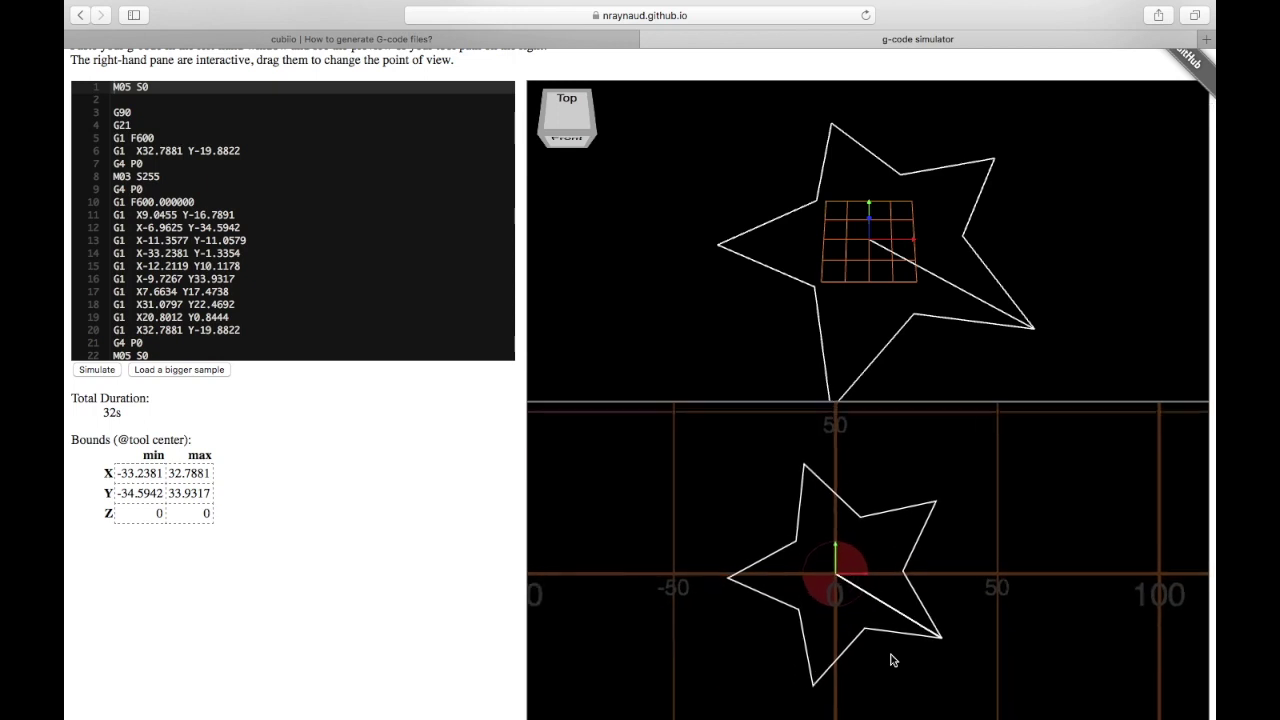
{"action": "scroll", "coordinate": [893, 660], "scroll_direction": "down", "scroll_amount": 2}
{"action": "scroll", "coordinate": [893, 660], "scroll_direction": "down", "scroll_amount": 2}
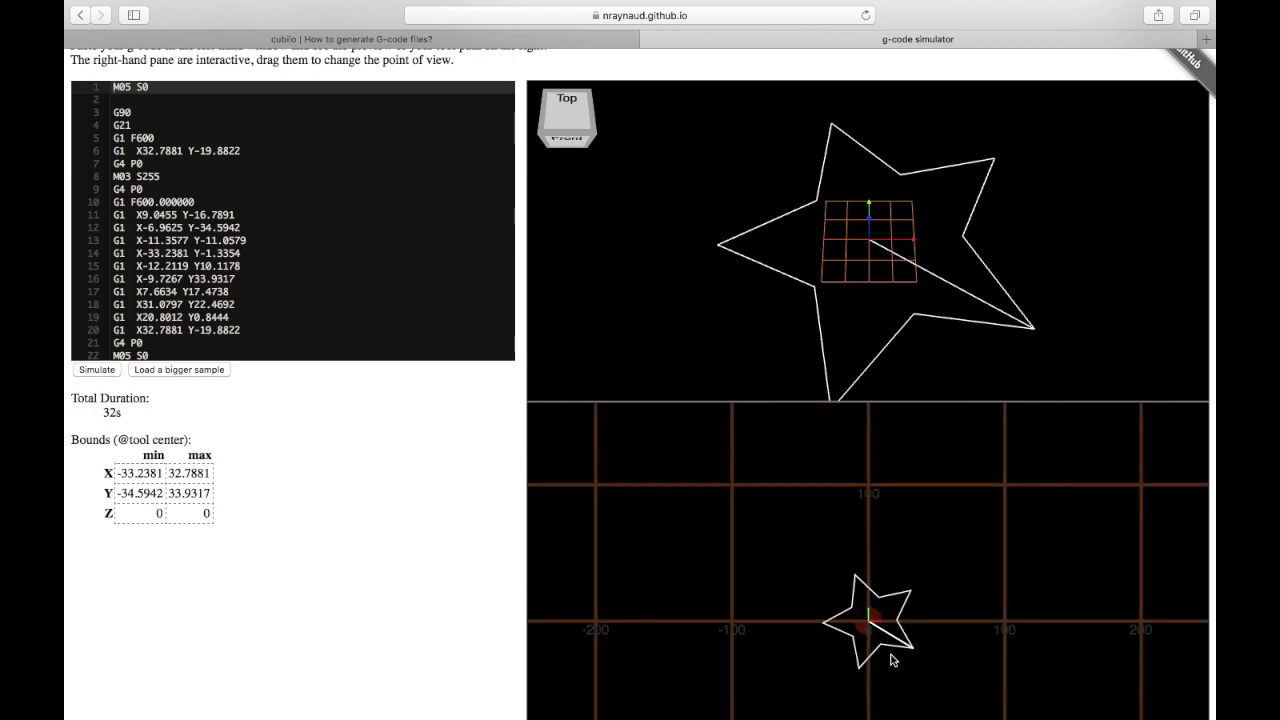
{"action": "scroll", "coordinate": [315, 596], "scroll_direction": "down", "scroll_amount": 1}
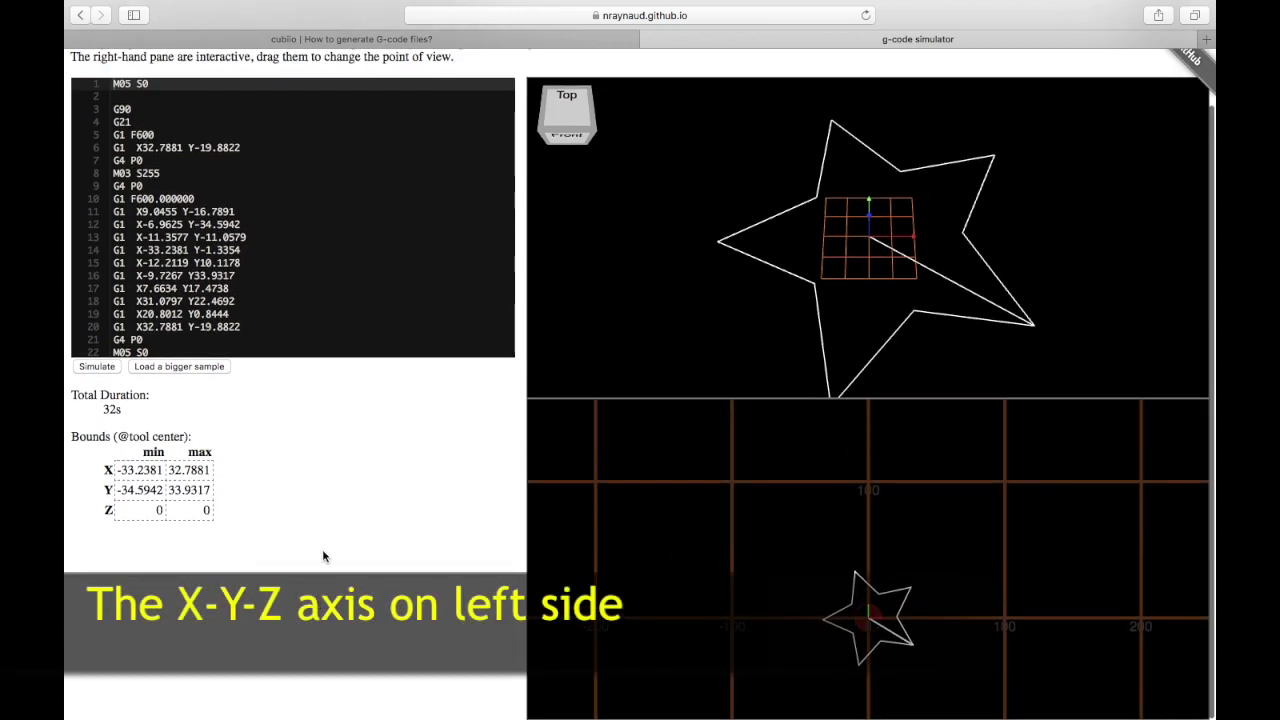